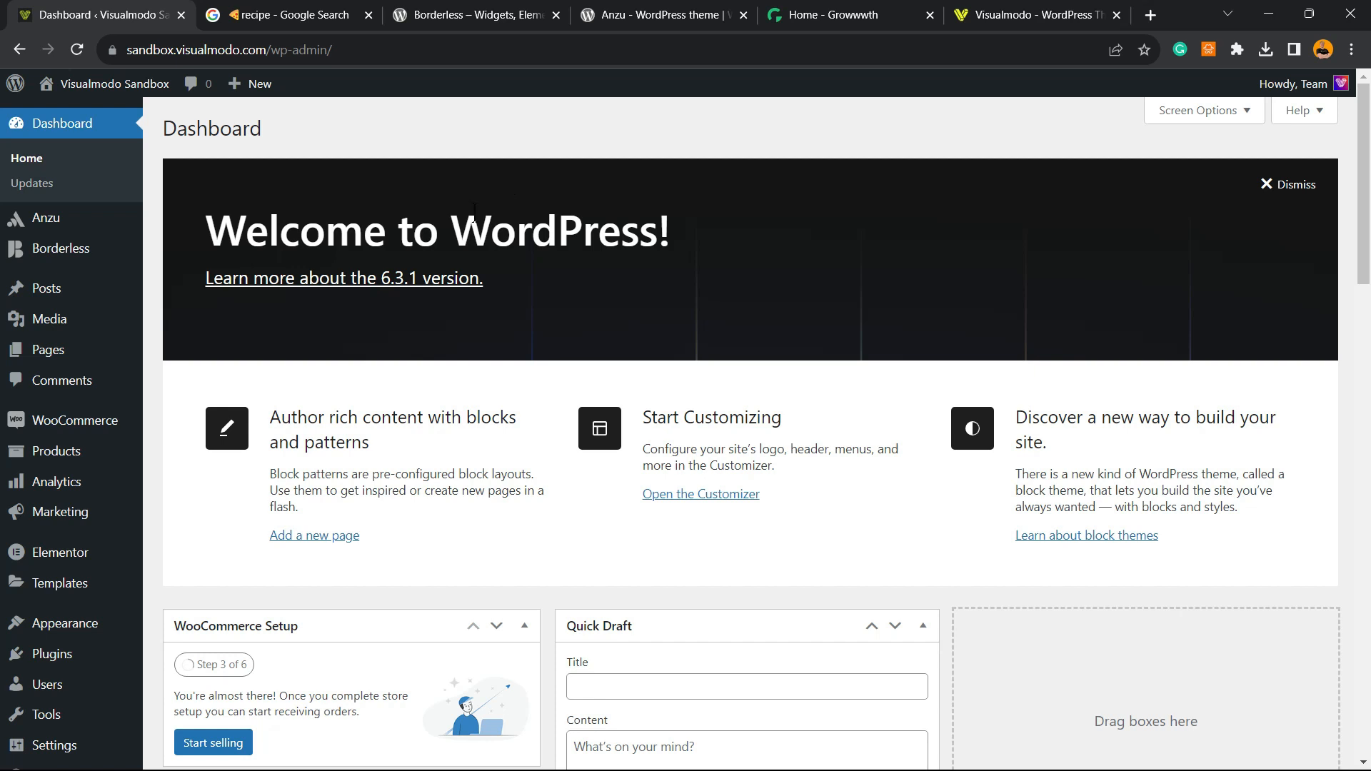
Examine the Google results for "🍕 recipe" to see how emojis appear in page titles and descriptions
click(335, 15)
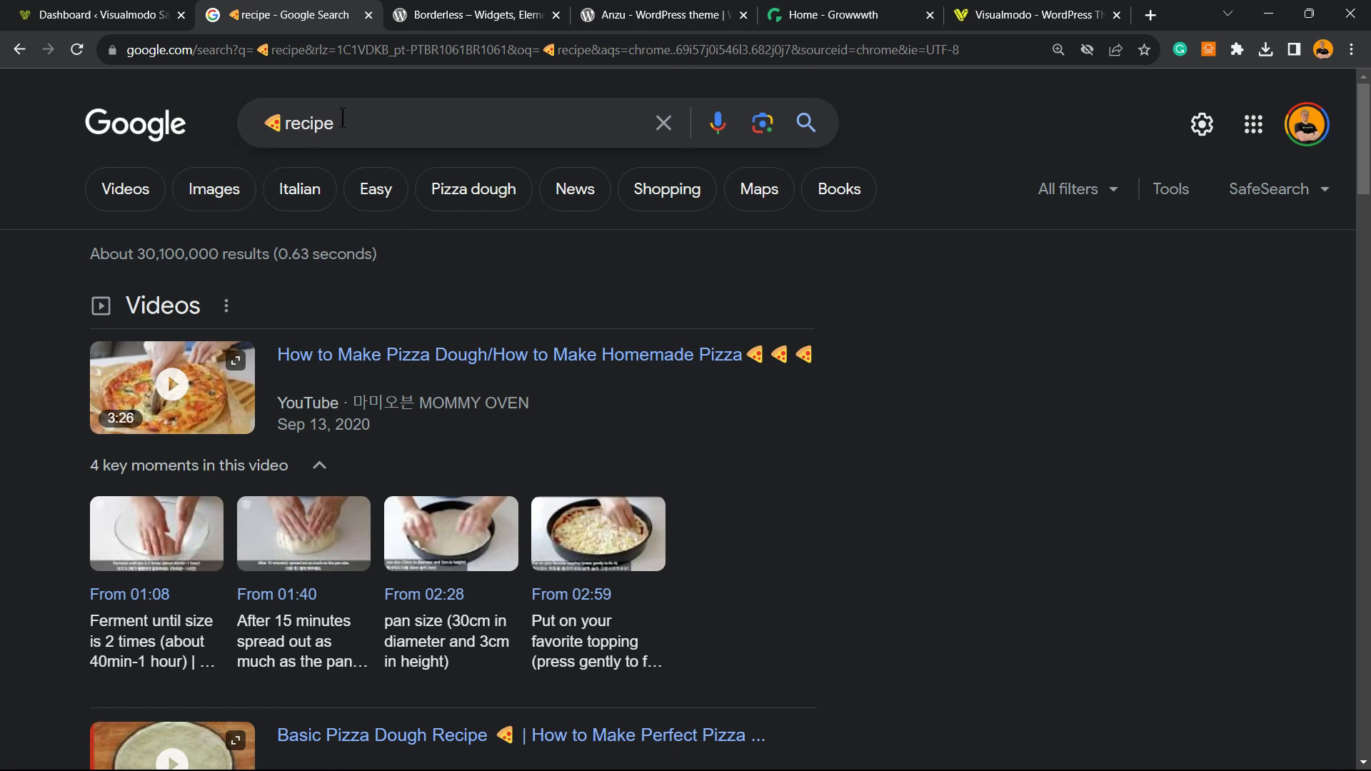
double_click(258, 119)
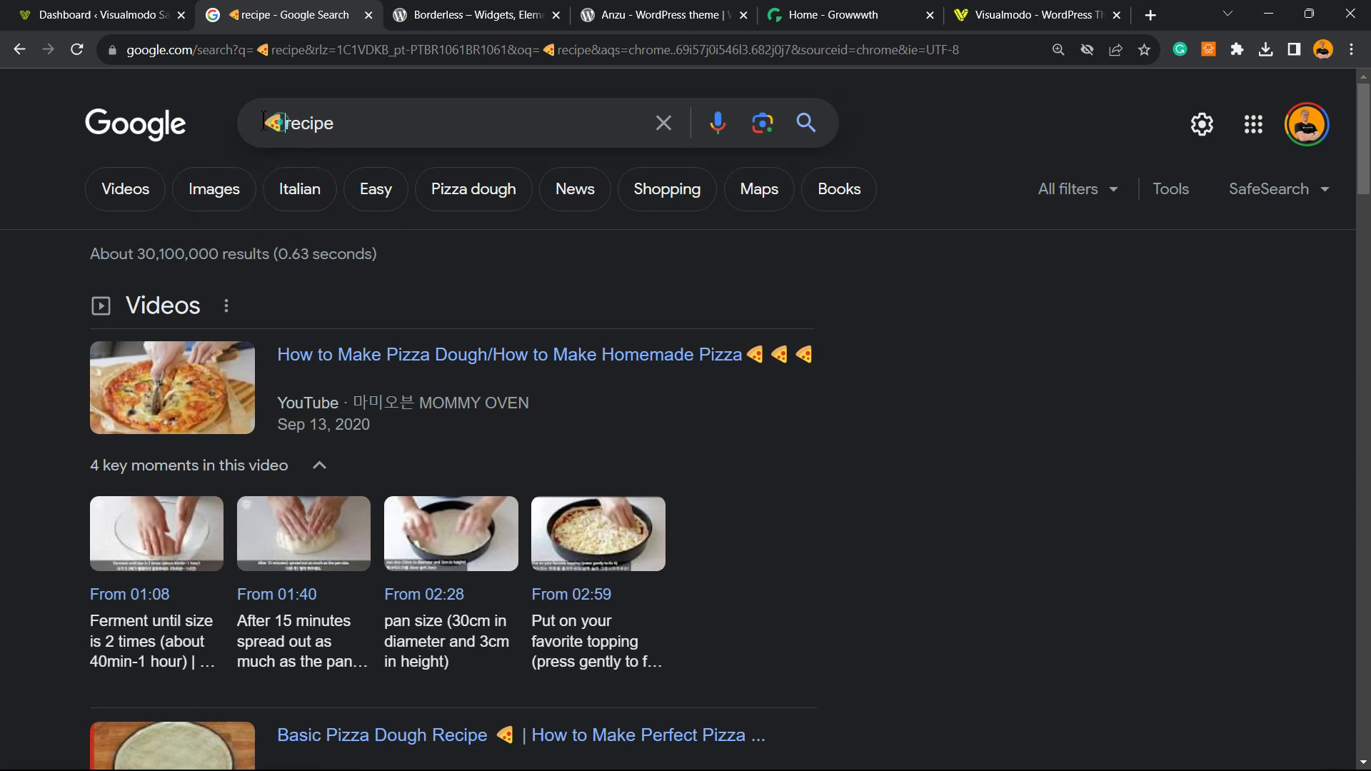
click(328, 123)
double_click(328, 122)
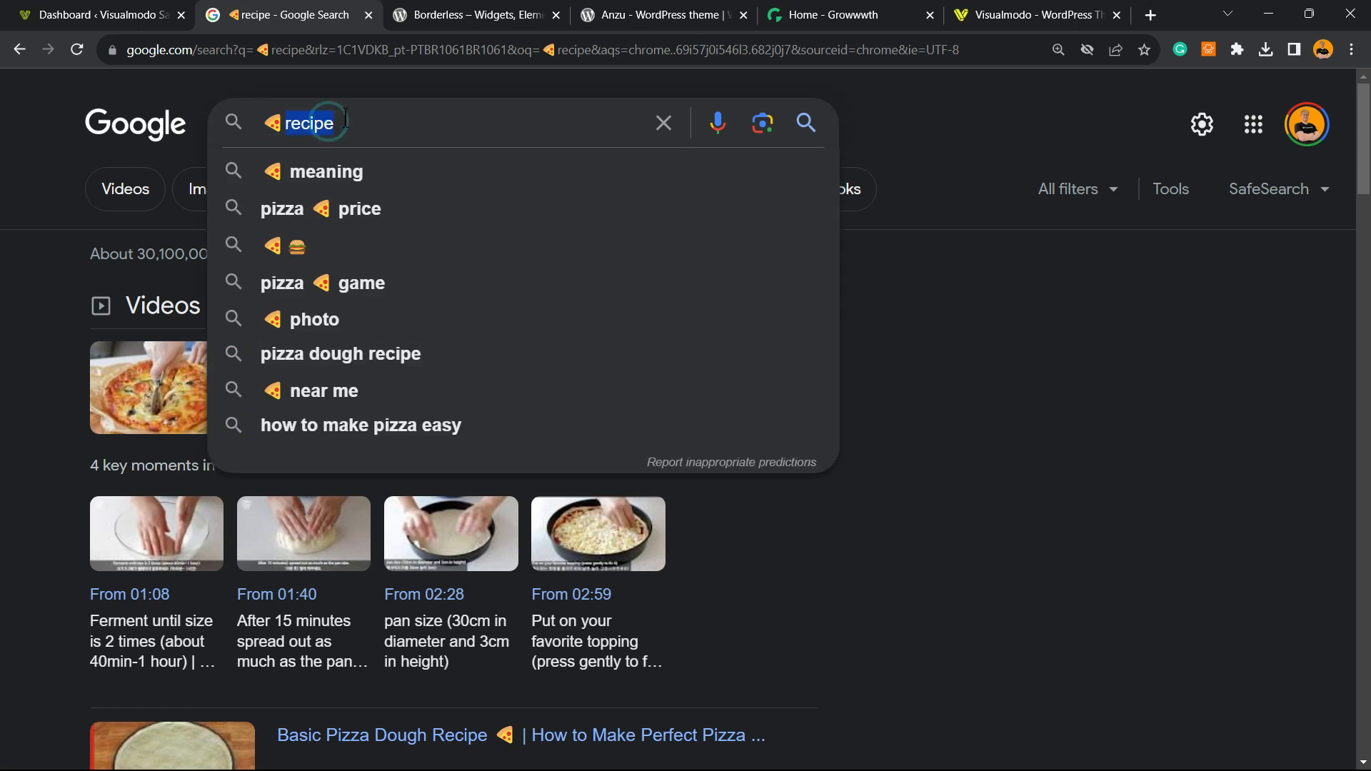
click(4, 395)
scroll(355, 346, down, 3)
scroll(352, 346, up, 3)
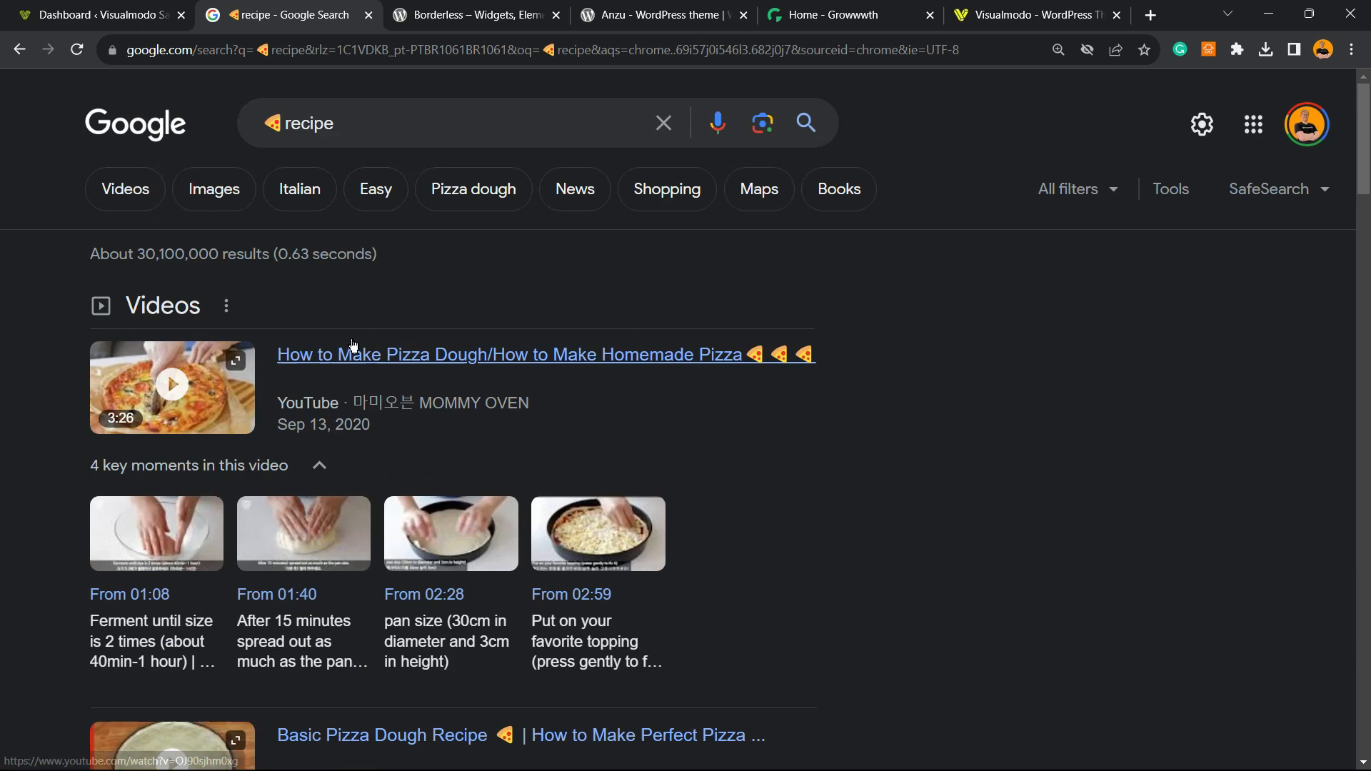
scroll(550, 350, down, 6)
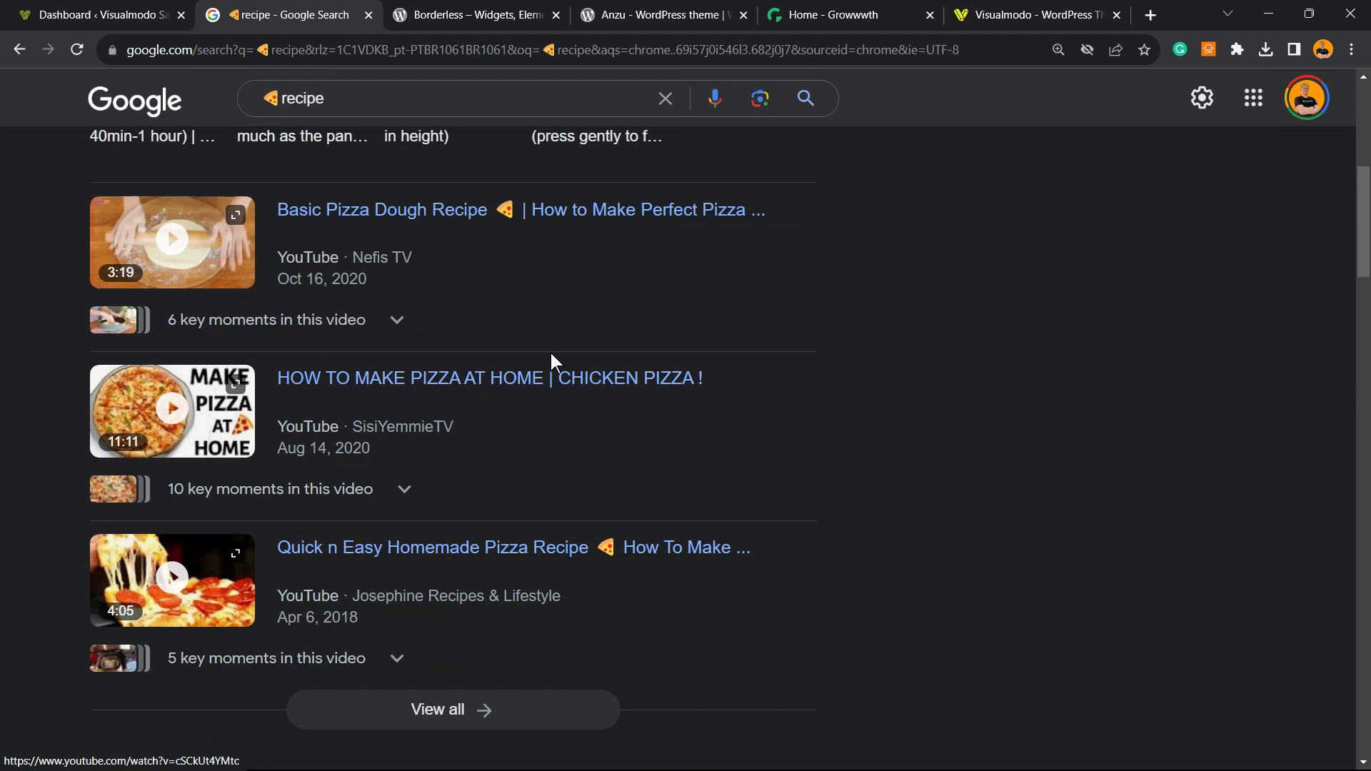
scroll(382, 339, down, 5)
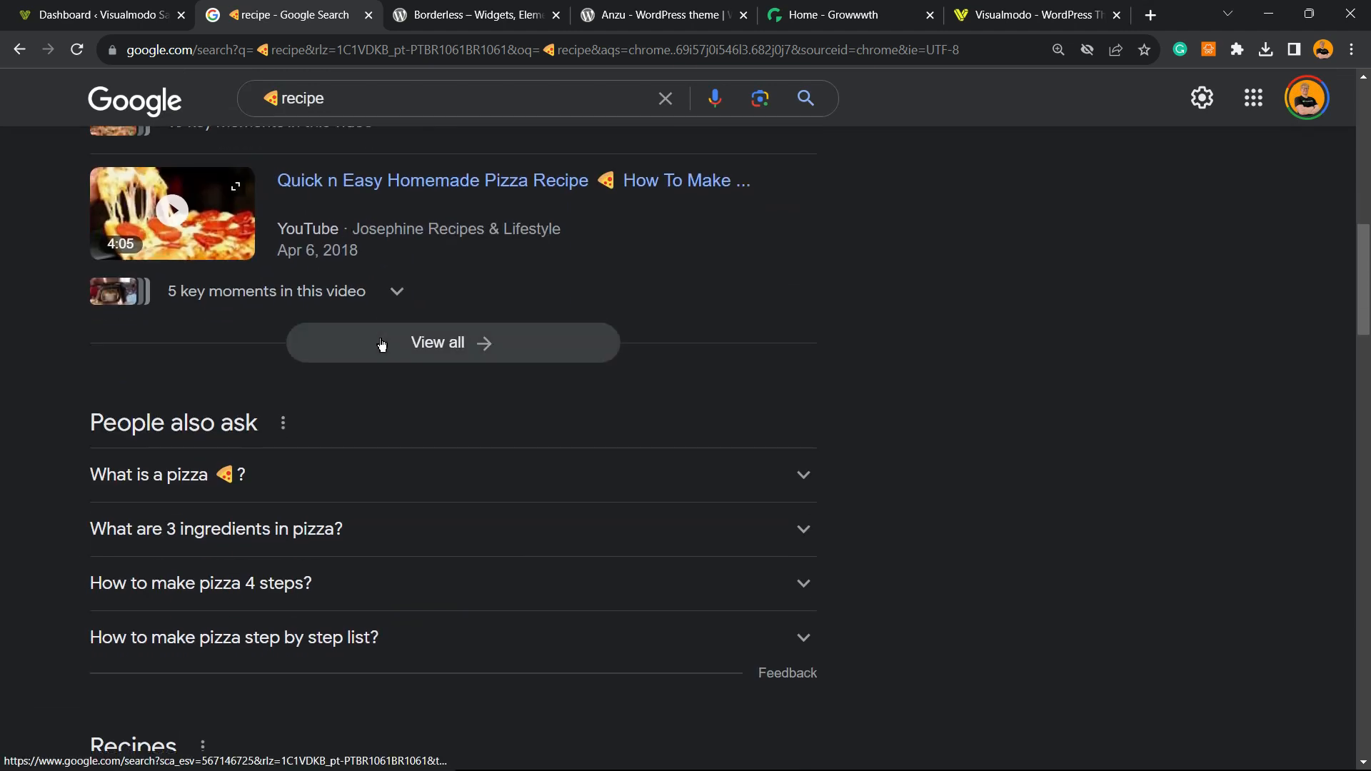
scroll(382, 341, down, 3)
scroll(381, 346, down, 5)
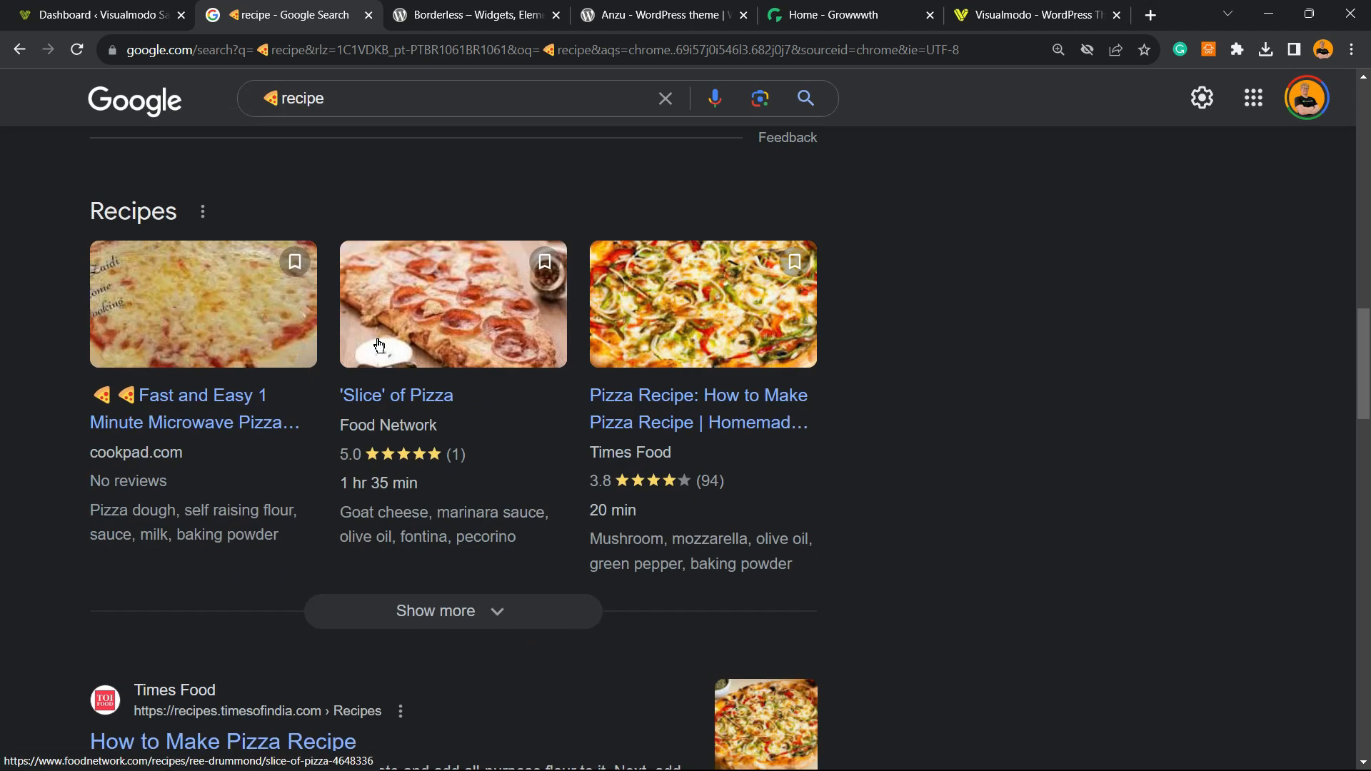
drag(65, 403, 253, 422)
click(22, 389)
scroll(309, 390, down, 5)
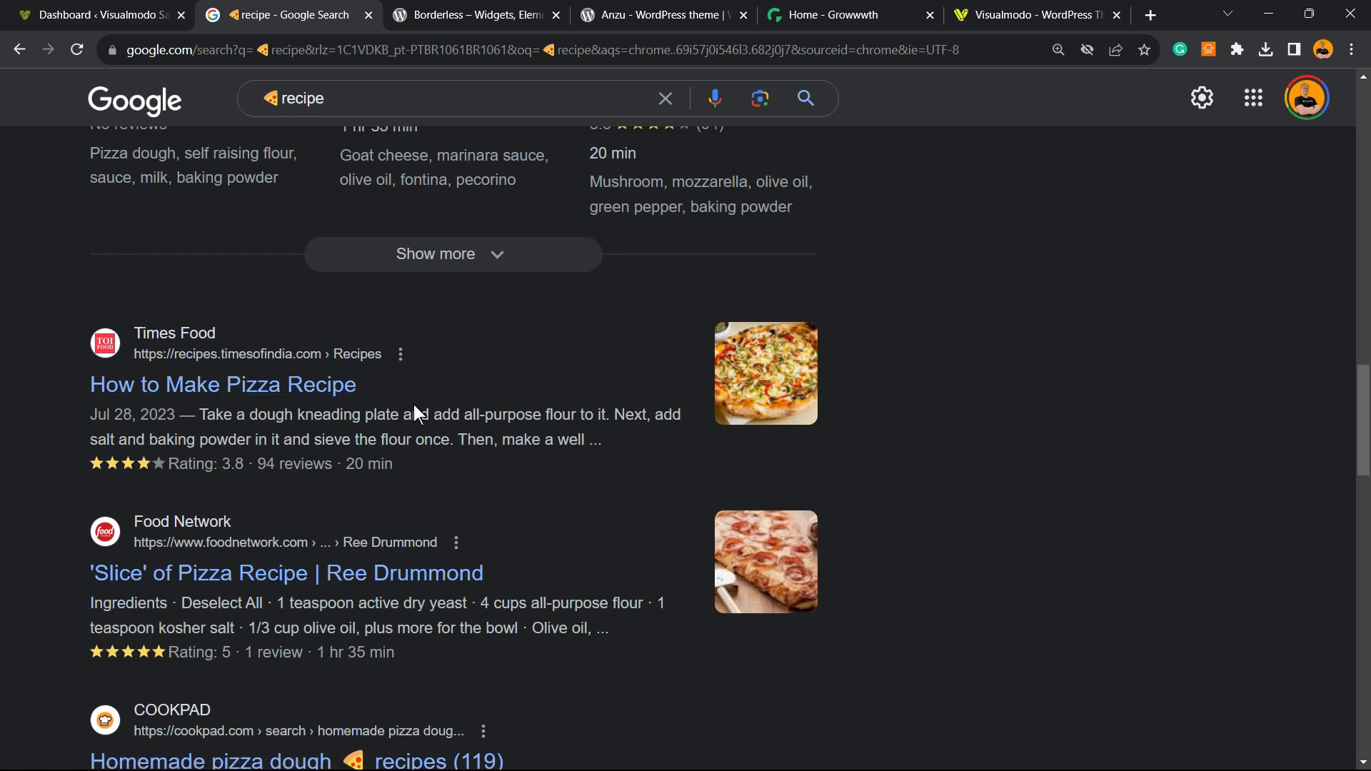
scroll(413, 404, down, 2)
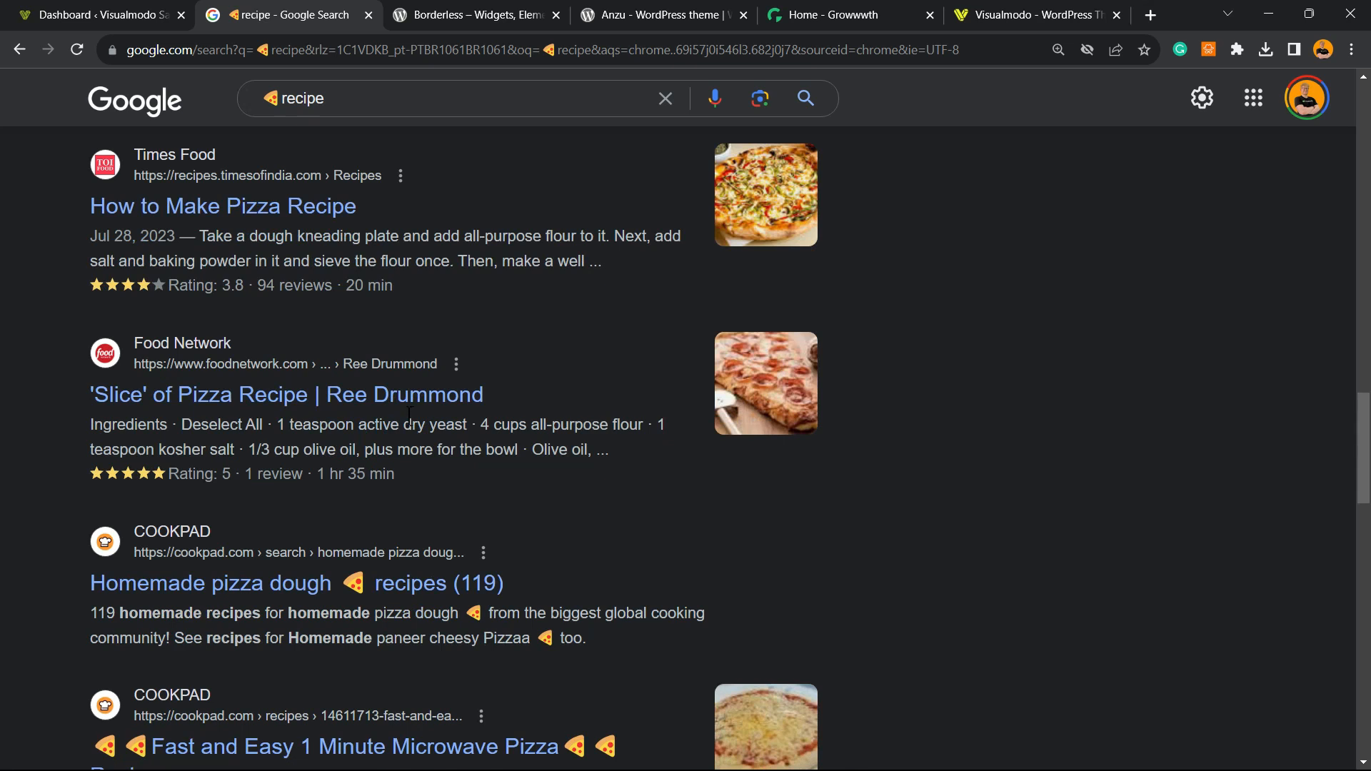
scroll(410, 416, down, 5)
scroll(411, 421, down, 2)
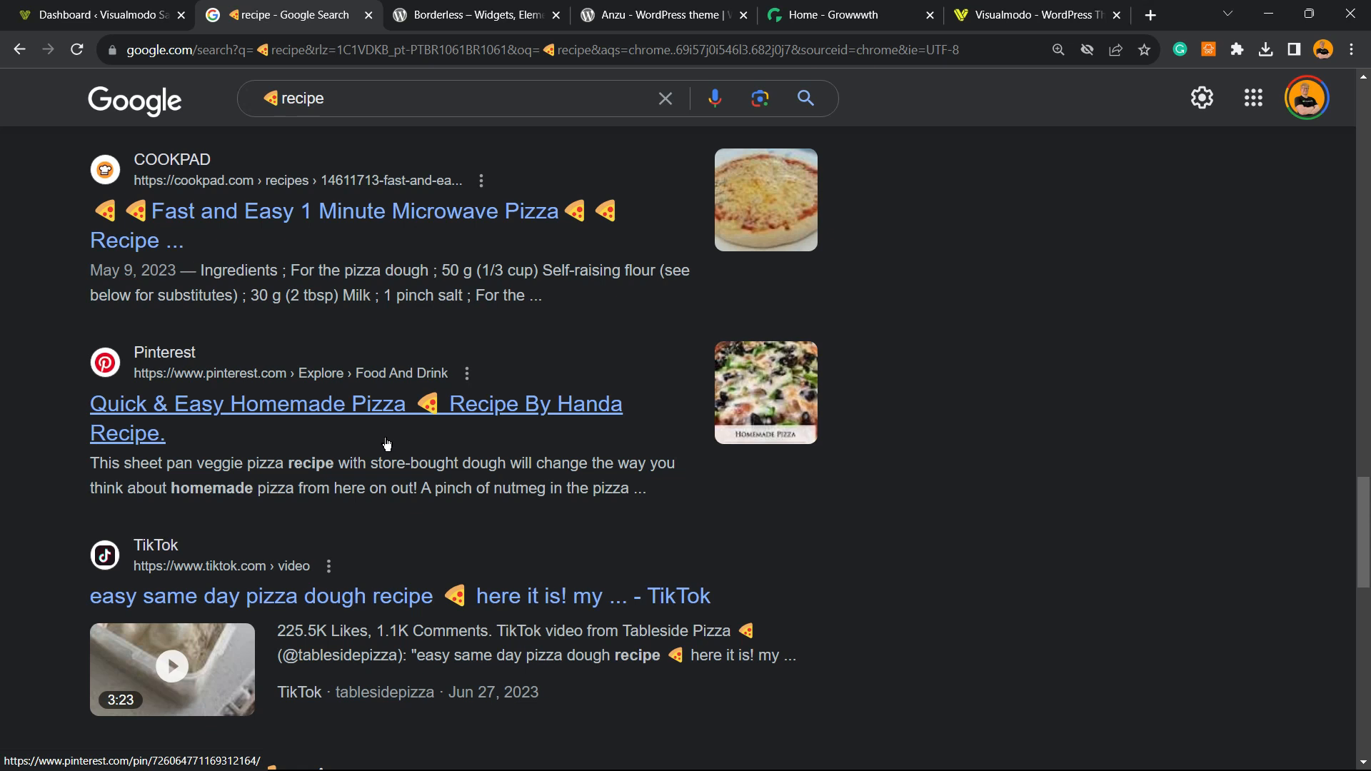
scroll(386, 444, up, 20)
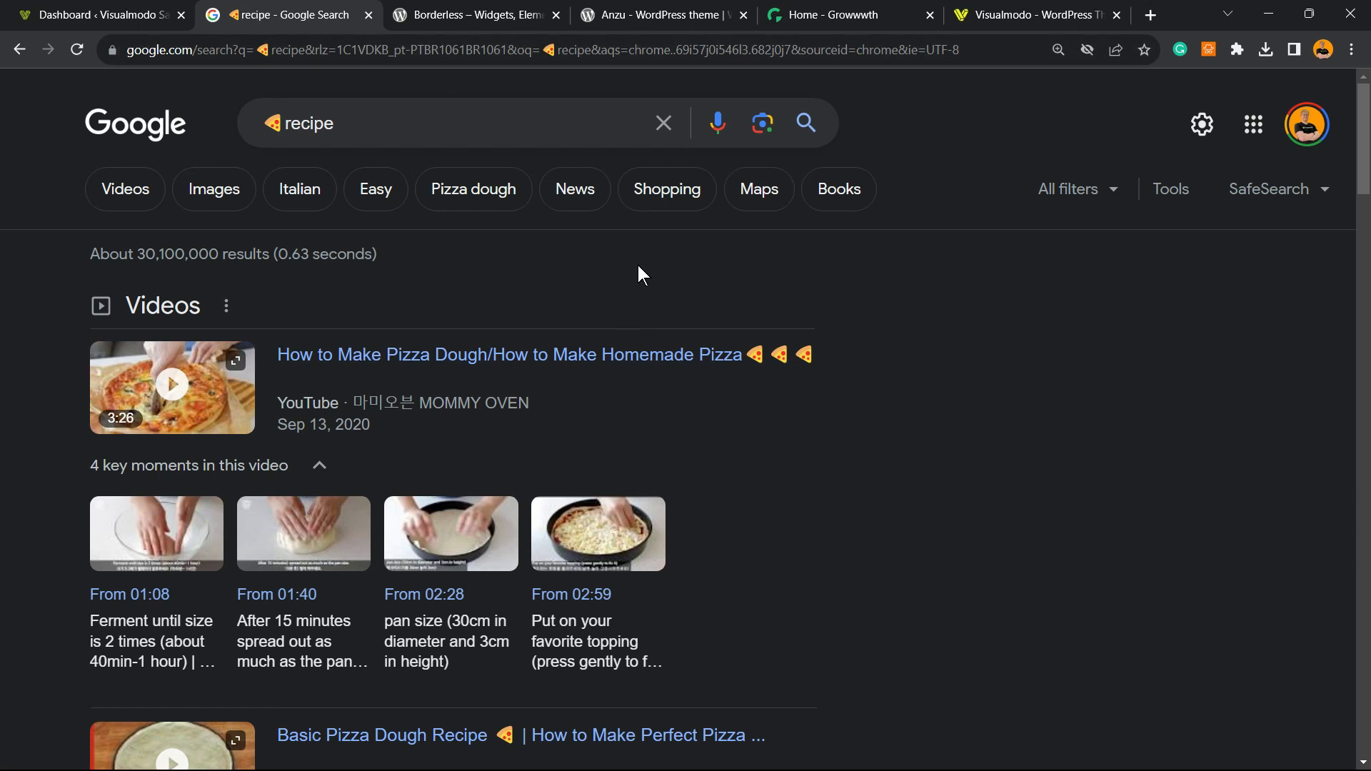
Switch back to the WordPress dashboard and open the page for adding new plugins
click(109, 16)
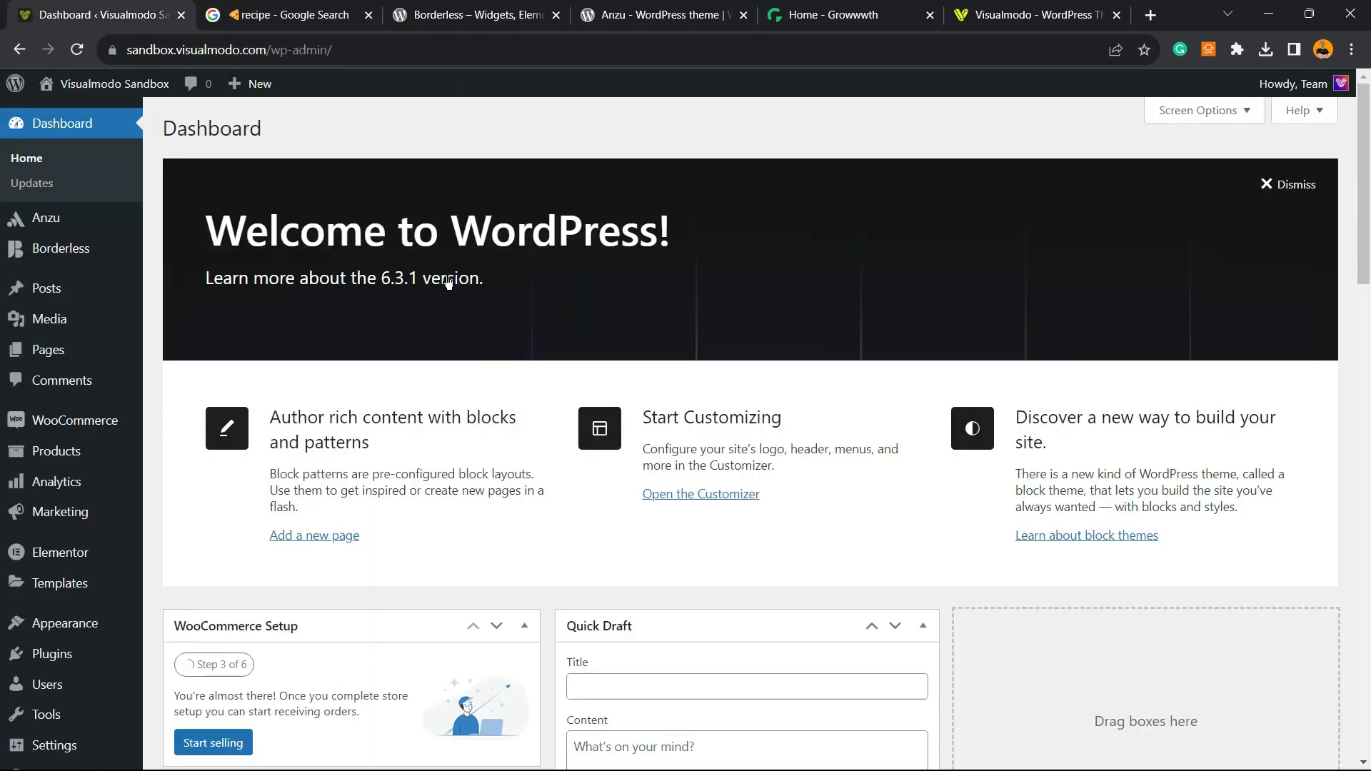
scroll(97, 250, down, 2)
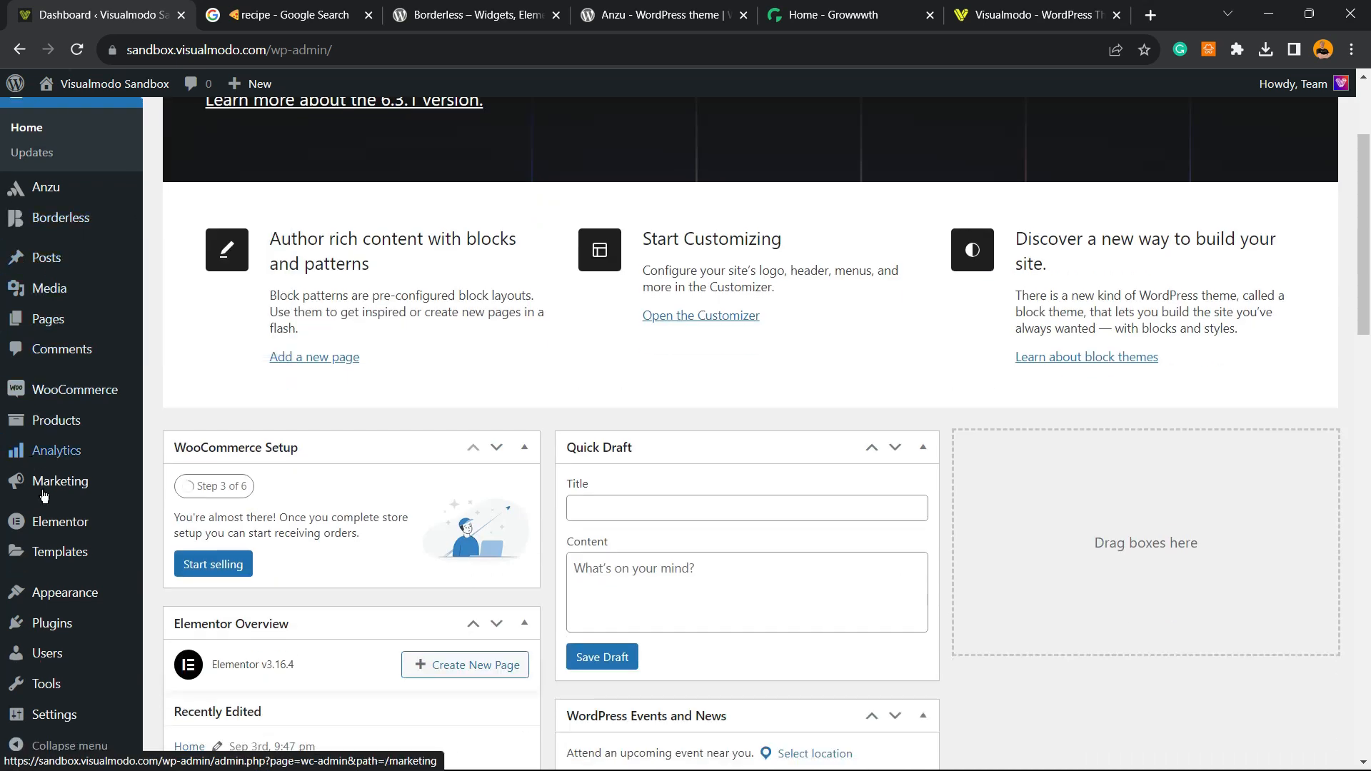
mouse_move(84, 632)
click(195, 656)
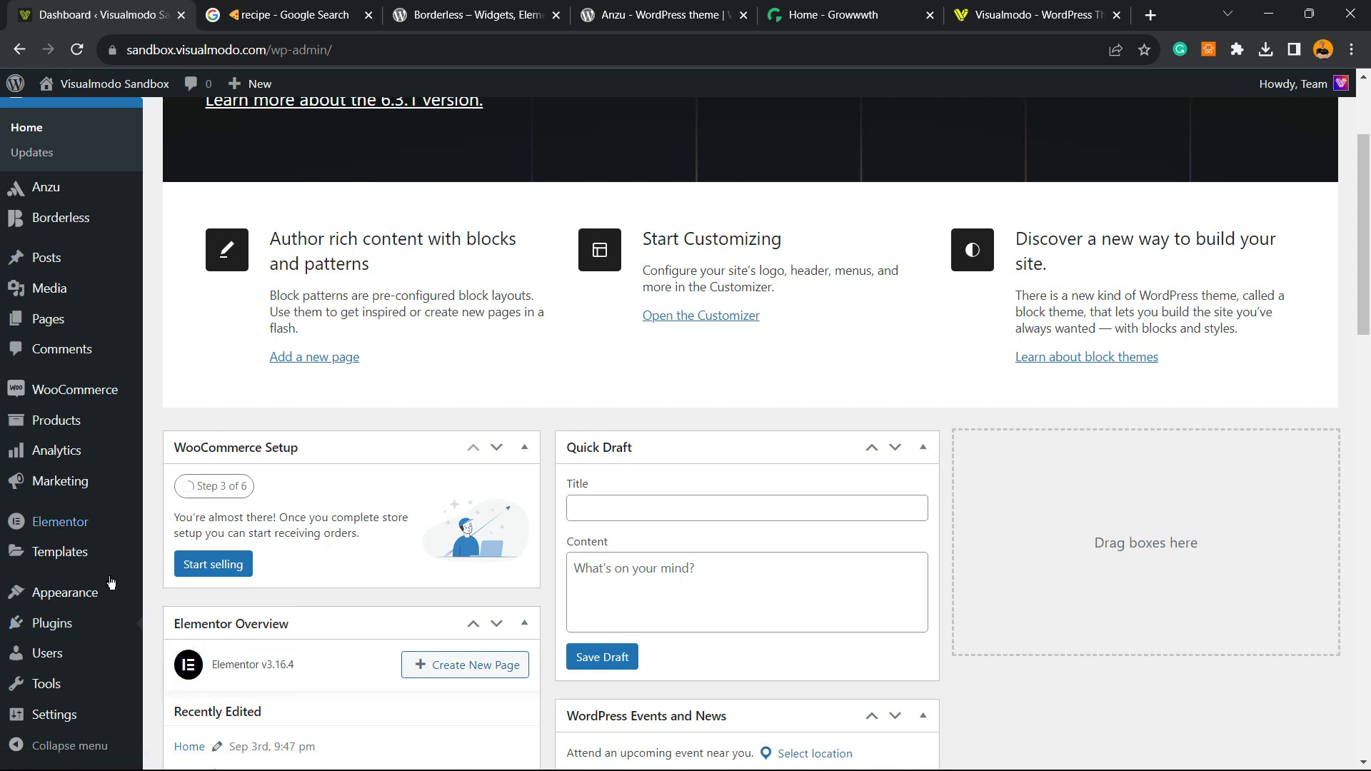
mouse_move(85, 628)
click(179, 652)
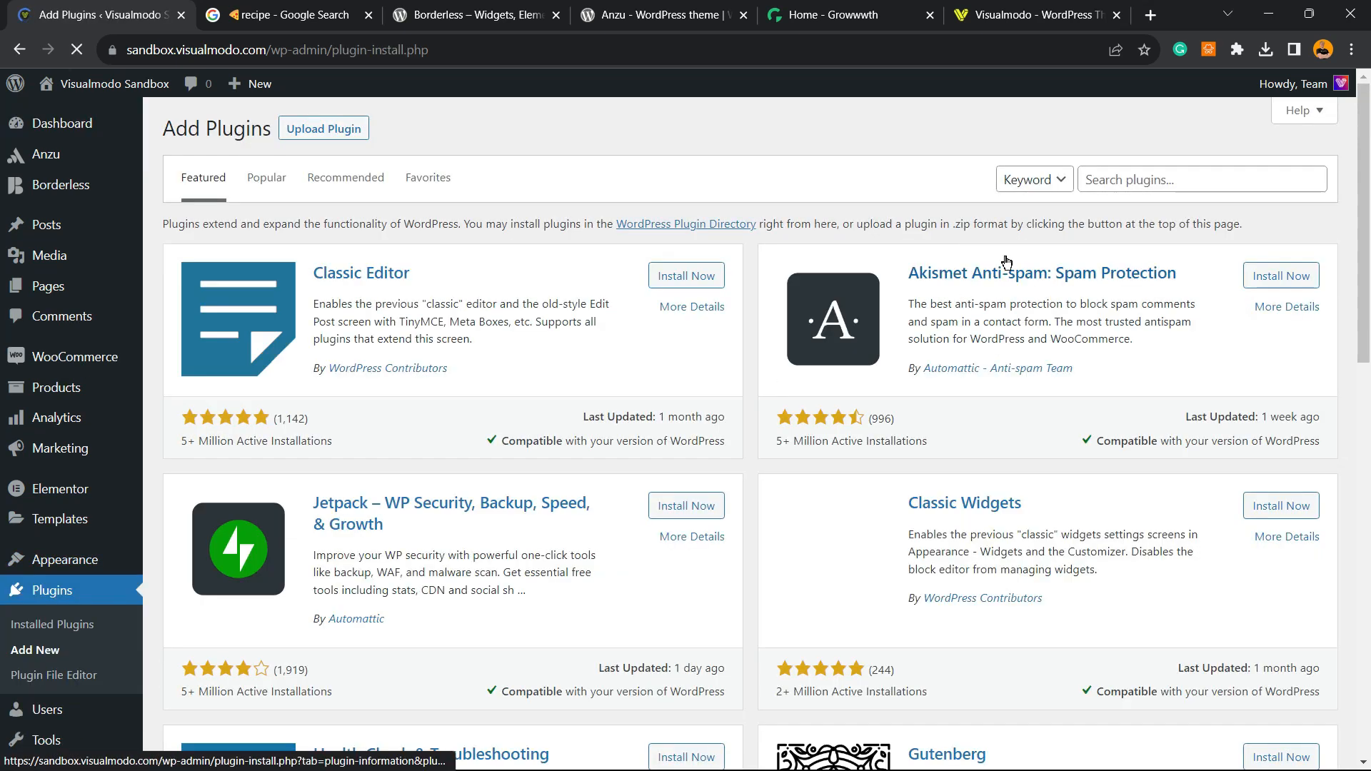
Find the plugin "All in One SEO" by keyword, then install and activate it
click(1054, 182)
click(1175, 179)
text(All in One SEO)
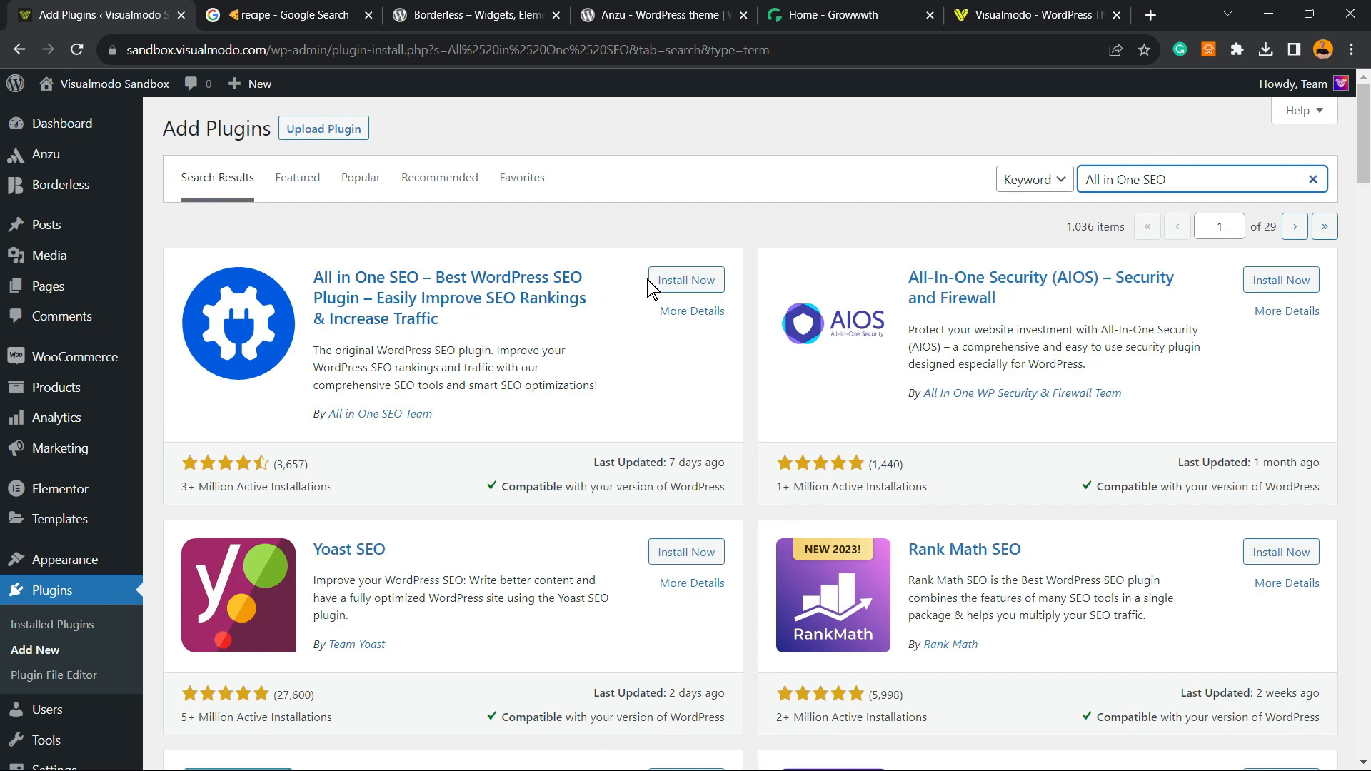
click(671, 281)
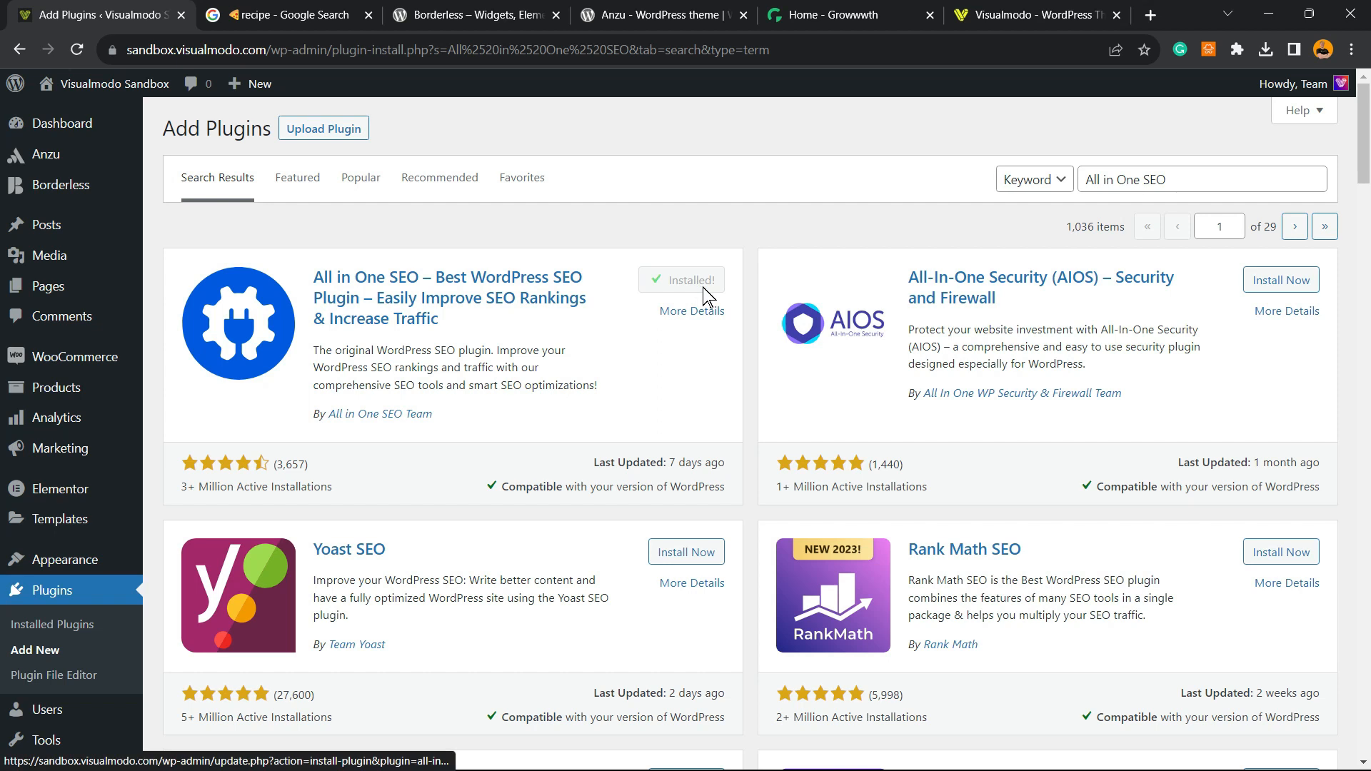
click(673, 285)
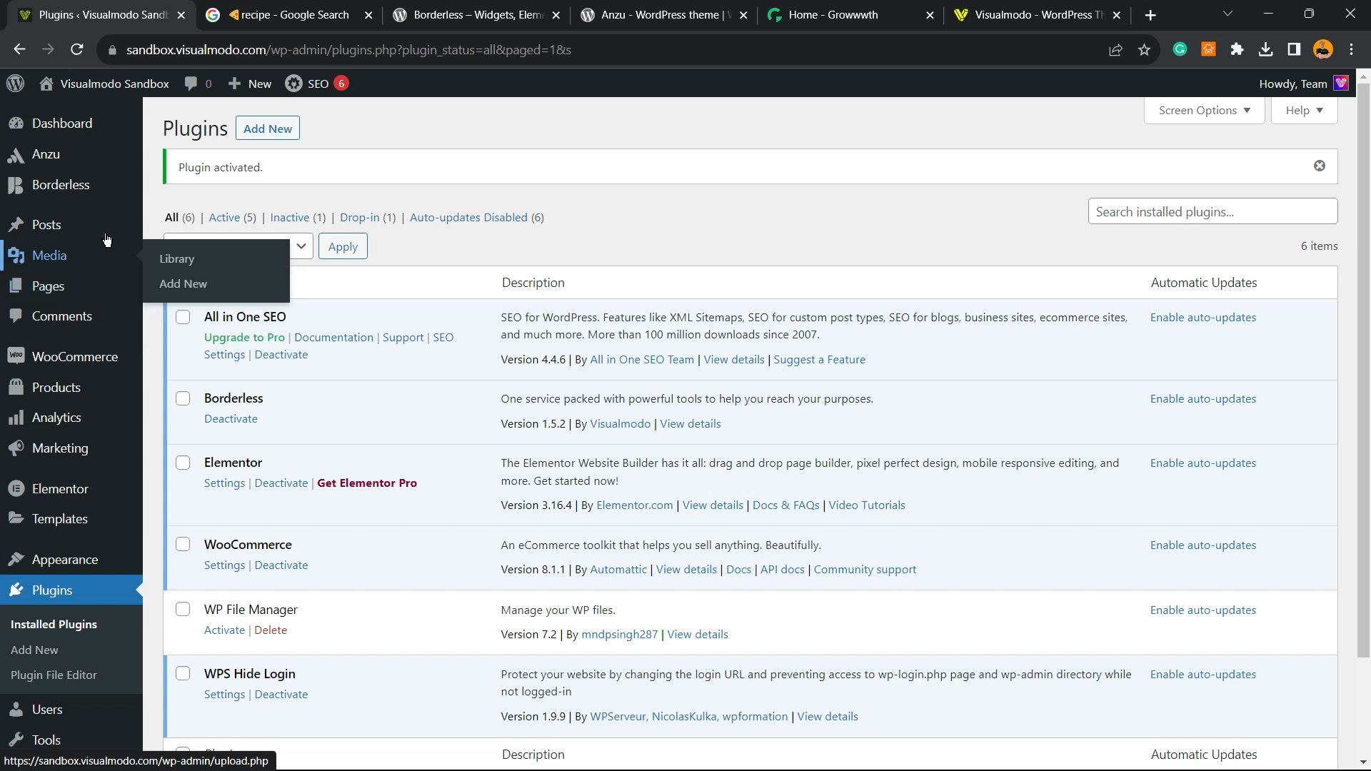
Open the post "Borderless – Widgets, Elements, Templates and Toolkit for Elementor & Gutenberg" for editing and copy its title
click(64, 227)
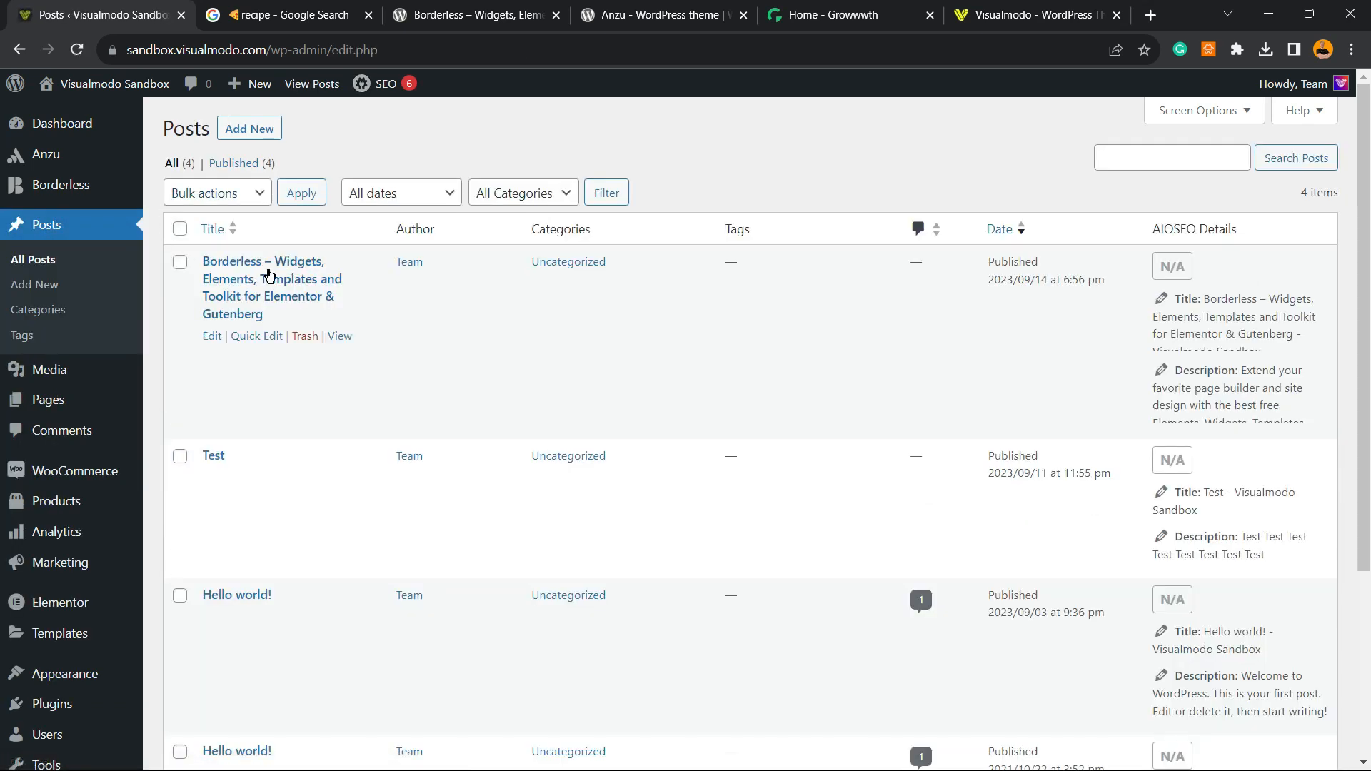
click(249, 285)
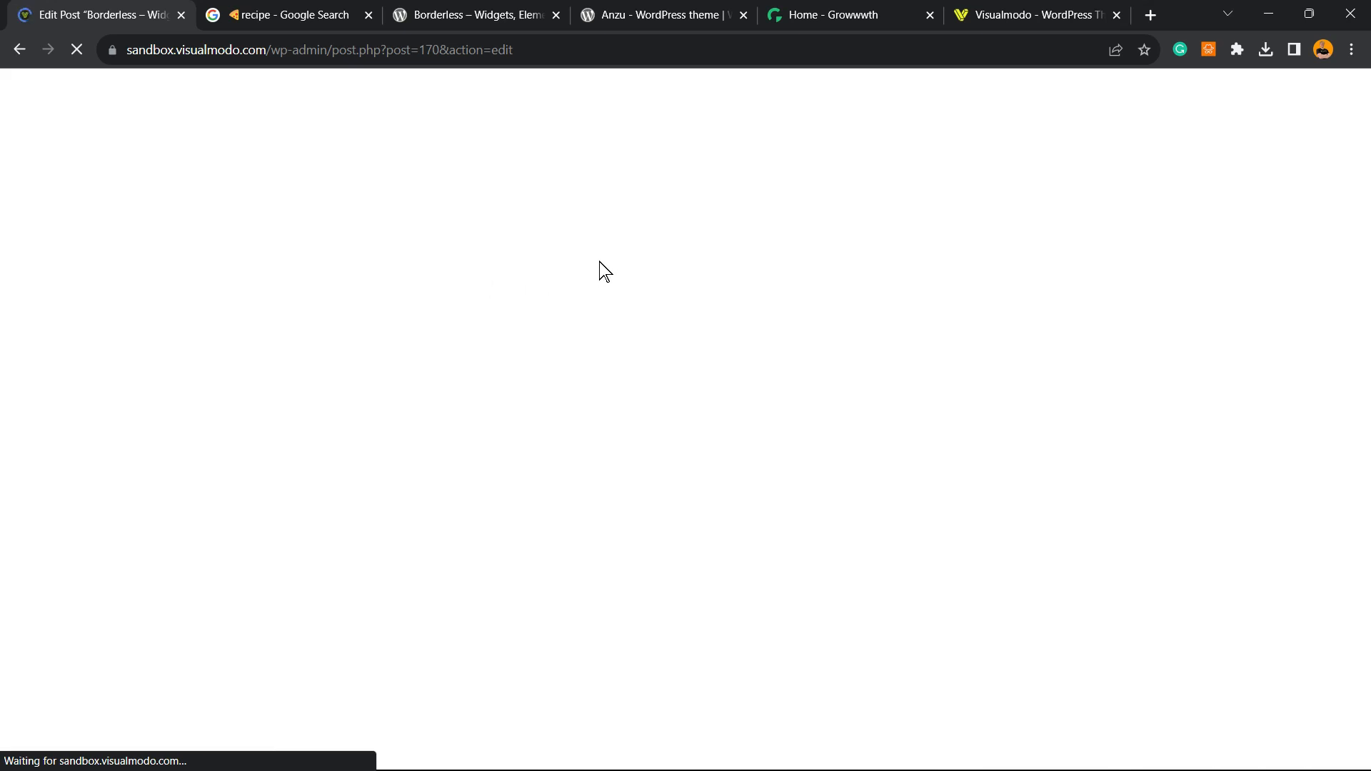
triple_click(550, 250)
key(ctrl+c)
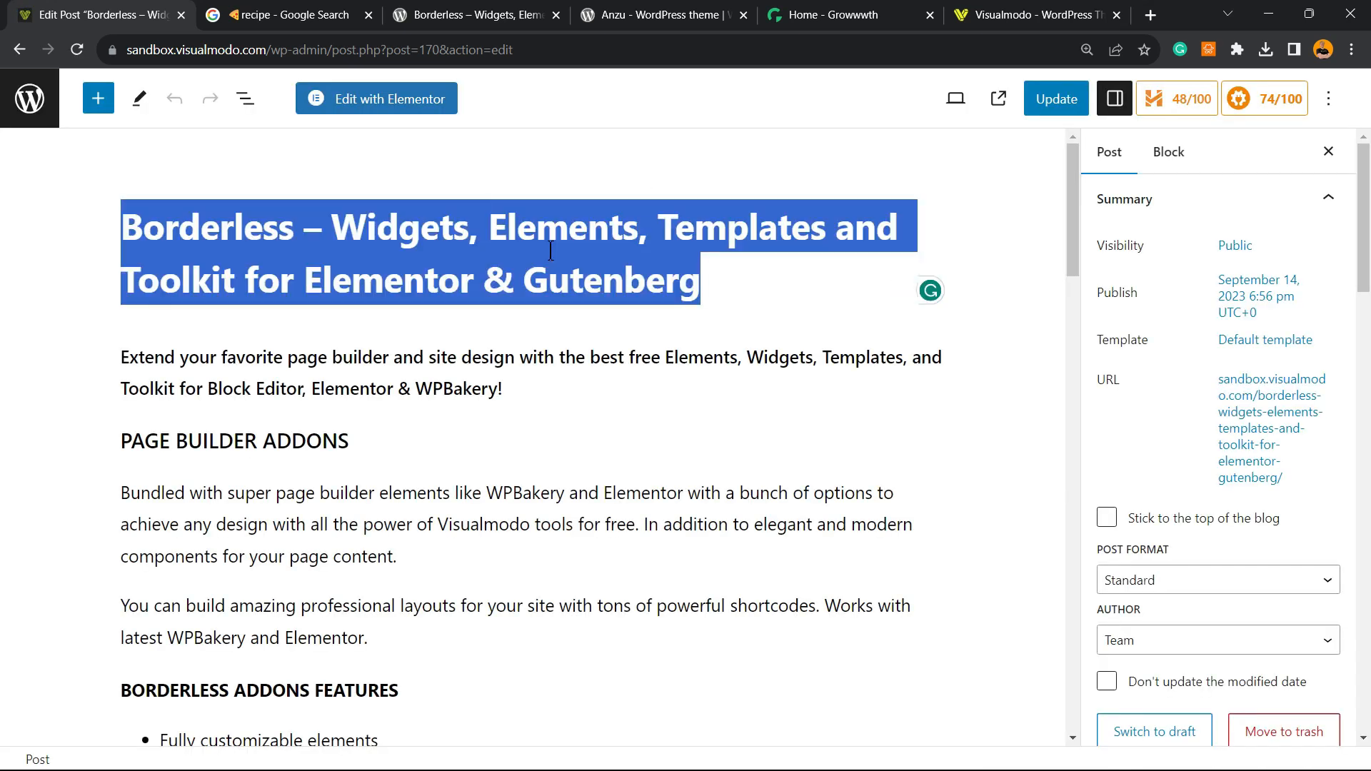
Clear the existing Post Title text in the post's AIOSEO Settings
scroll(520, 269, down, 20)
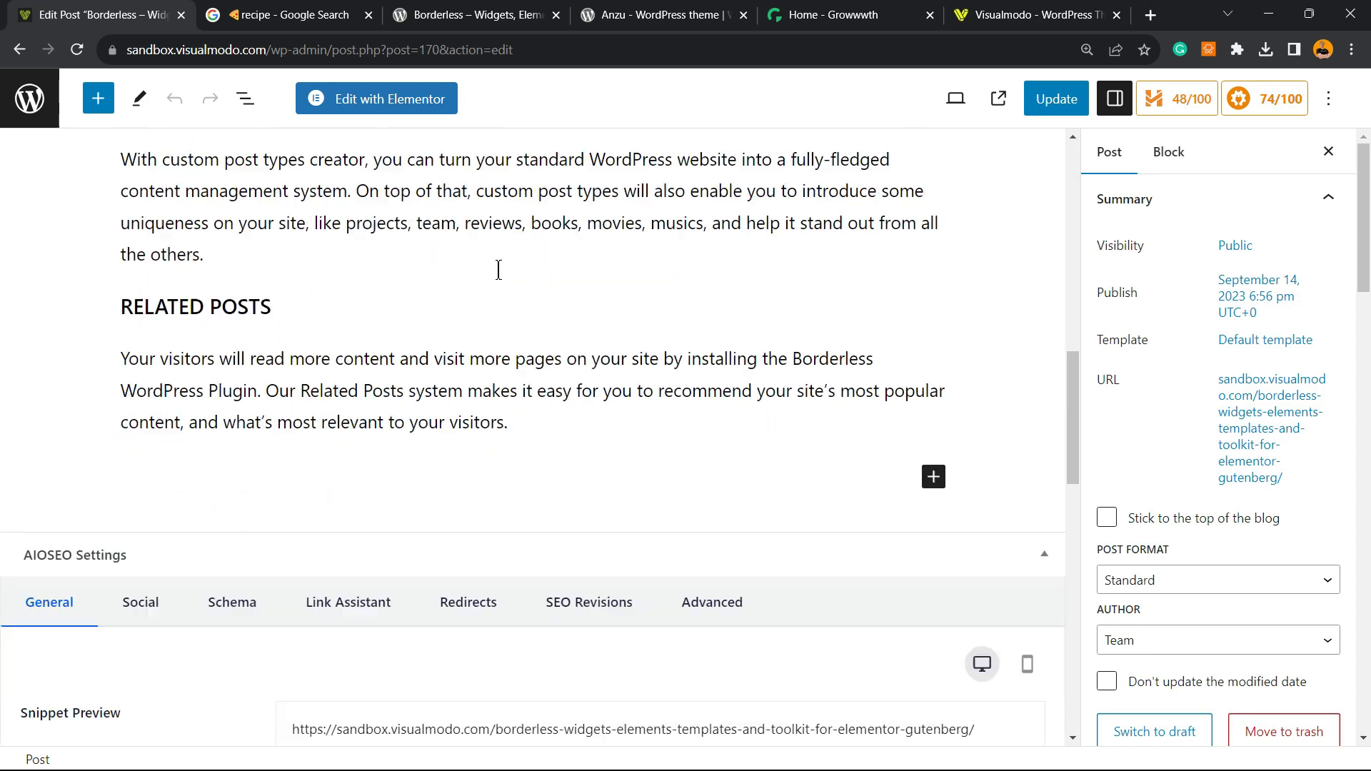
scroll(423, 343, down, 5)
scroll(400, 346, up, 3)
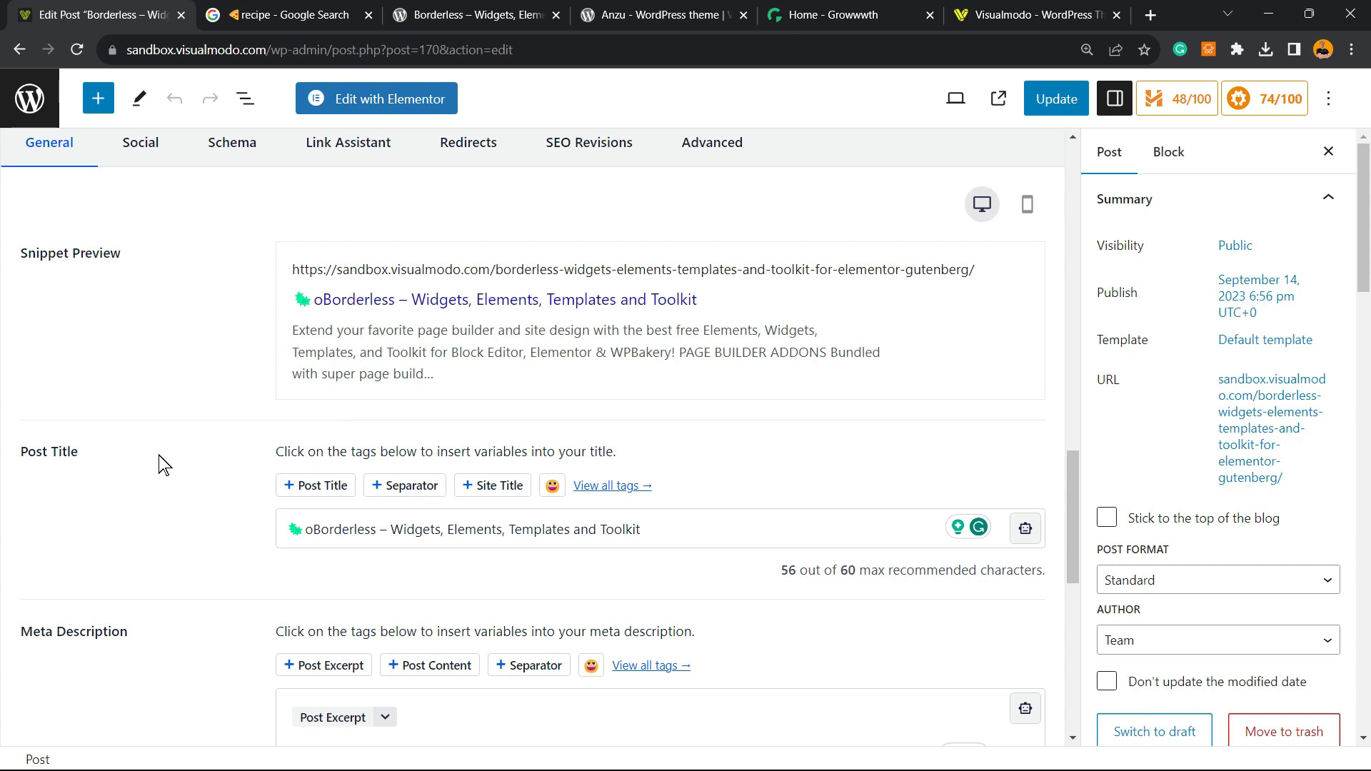
click(694, 534)
triple_click(696, 536)
click(693, 534)
key(BackSpace)
click(692, 533)
key(BackSpace)
key(BackSpace)
key(BackSpace)
key(BackSpace)
key(BackSpace)
key(BackSpace)
key(BackSpace)
key(BackSpace)
key(BackSpace)
key(BackSpace)
key(BackSpace)
key(BackSpace)
key(BackSpace)
key(BackSpace)
key(BackSpace)
key(BackSpace)
key(BackSpace)
key(BackSpace)
key(BackSpace)
key(BackSpace)
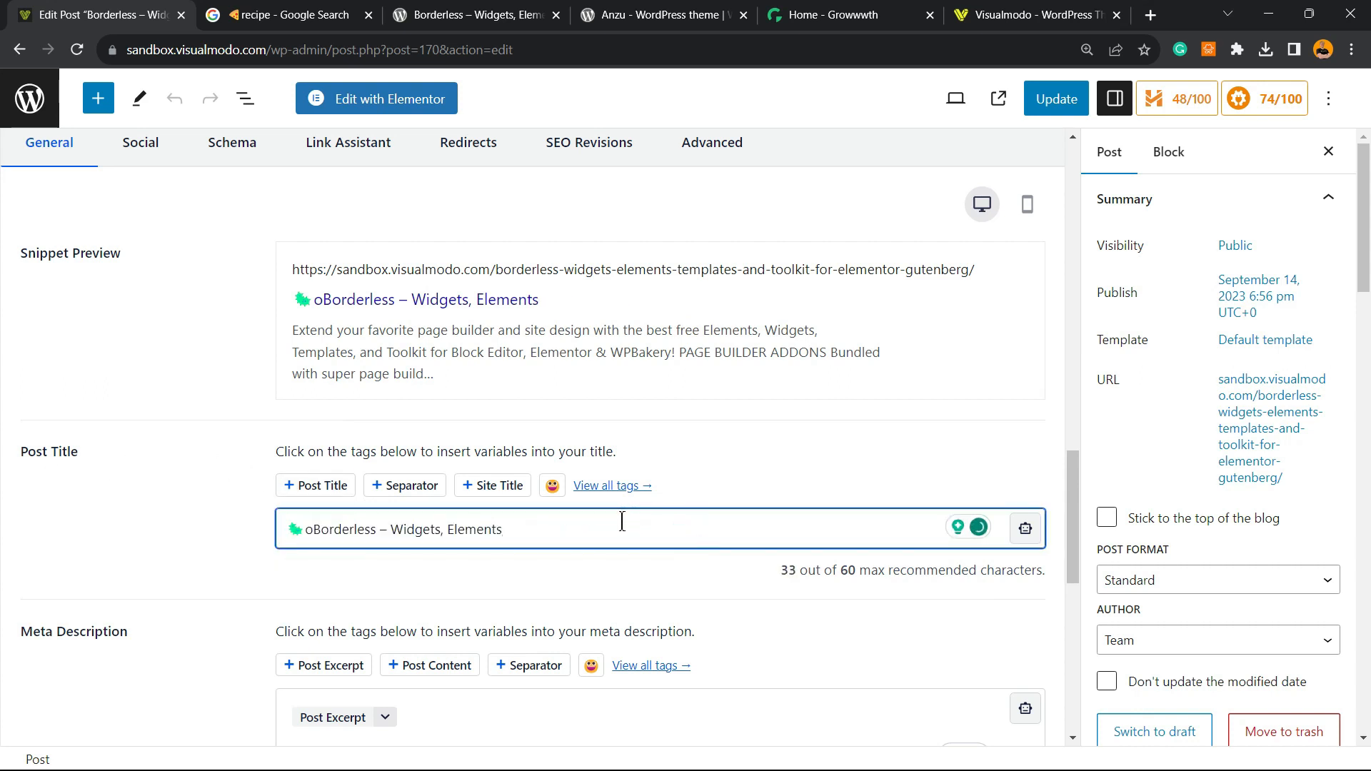
key(BackSpace)
key(BackSpace)
key(BackSpace)
key(BackSpace)
key(BackSpace)
key(BackSpace)
key(BackSpace)
key(BackSpace)
key(BackSpace)
key(BackSpace)
key(BackSpace)
key(BackSpace)
key(BackSpace)
key(BackSpace)
key(BackSpace)
key(BackSpace)
key(BackSpace)
Paste the copied title as the AIOSEO Post Title and shorten it to "Borderless – Widgets, Elements, Templates and Toolkit"
click(456, 525)
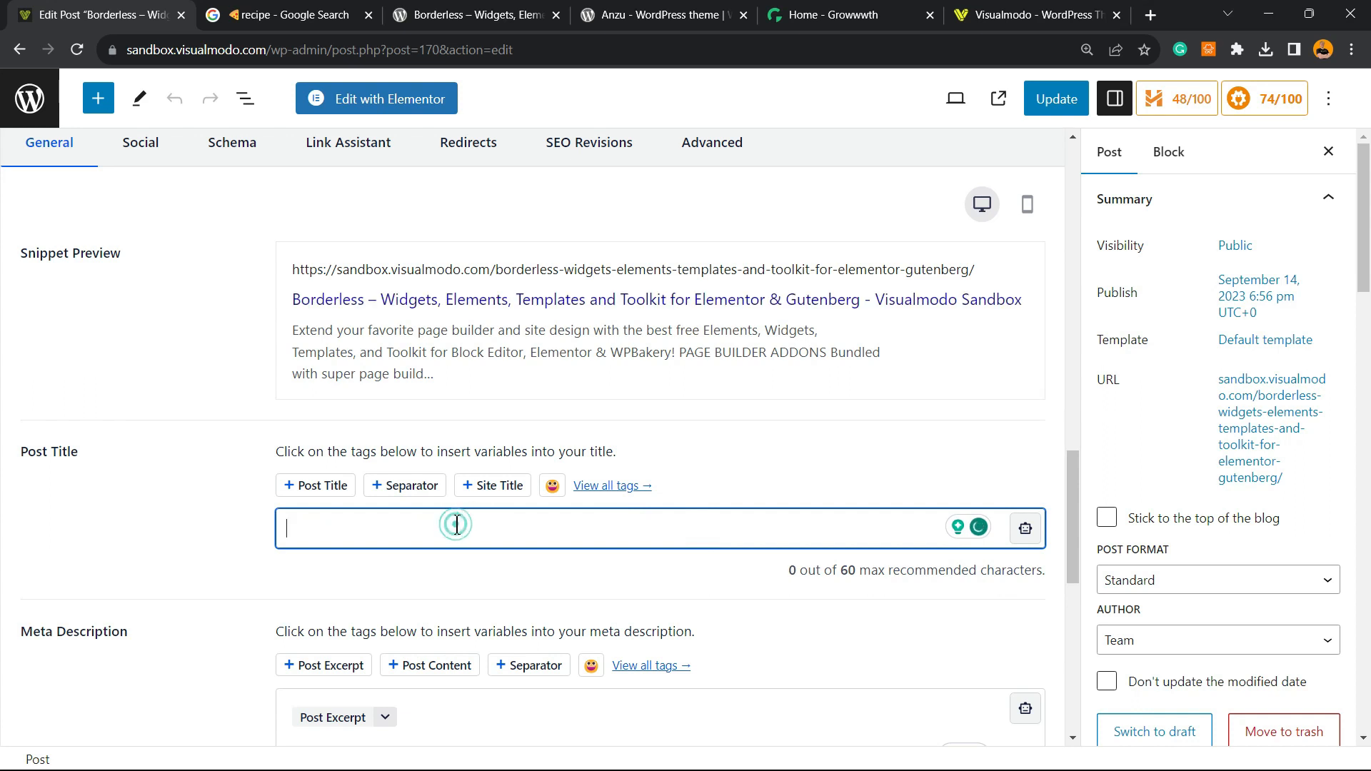
key(ctrl+v)
double_click(753, 531)
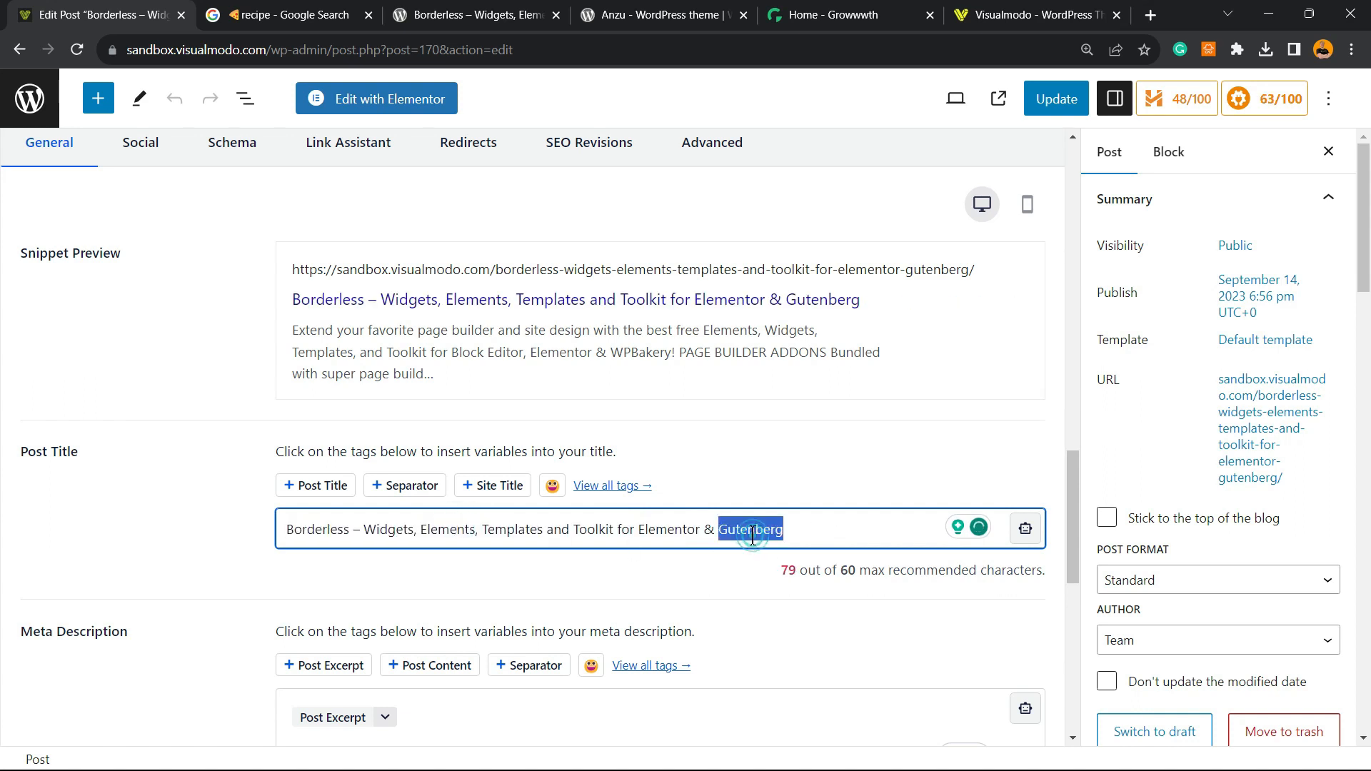
key(BackSpace)
key(BackSpace)
key(BackSpace)
key(BackSpace)
key(BackSpace)
key(BackSpace)
key(BackSpace)
key(BackSpace)
key(BackSpace)
key(BackSpace)
key(BackSpace)
key(BackSpace)
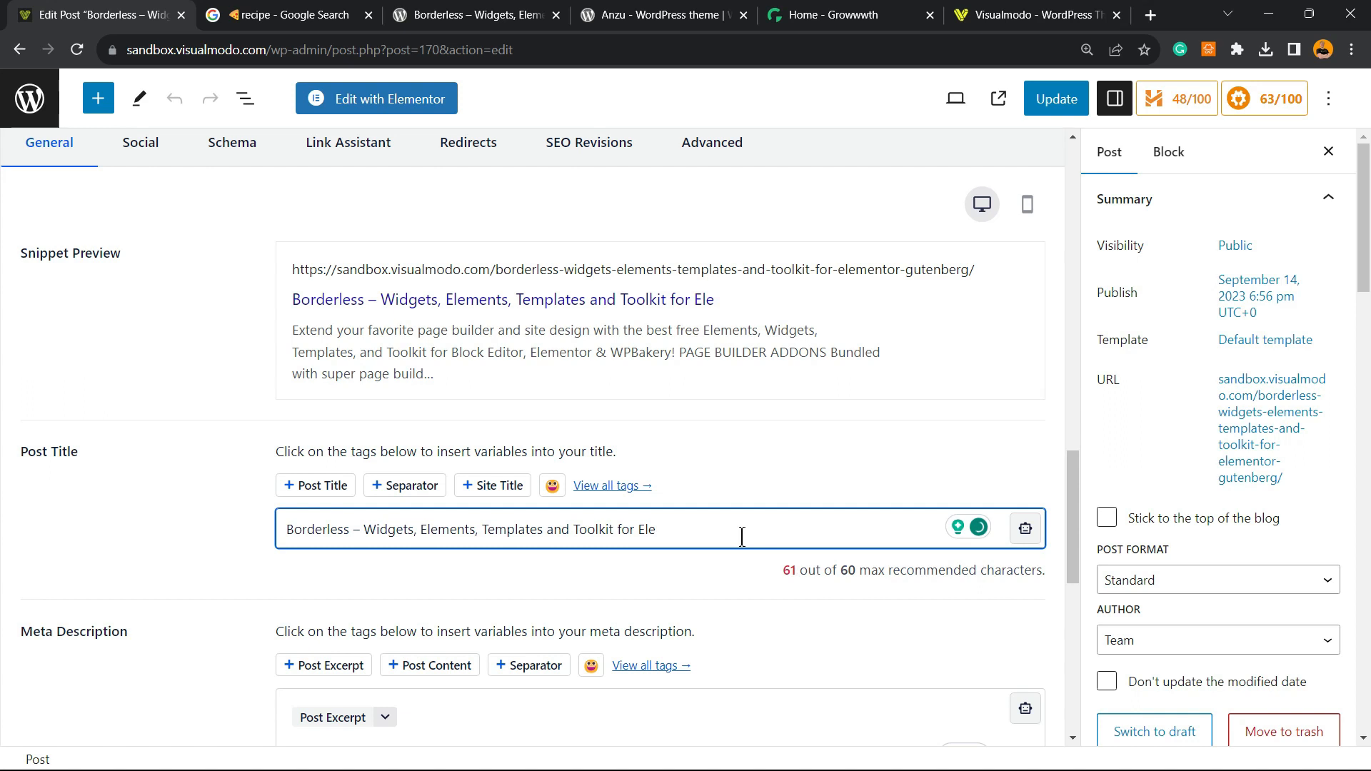
key(BackSpace)
key(BackSpace)
key(BackSpace)
key(BackSpace)
key(BackSpace)
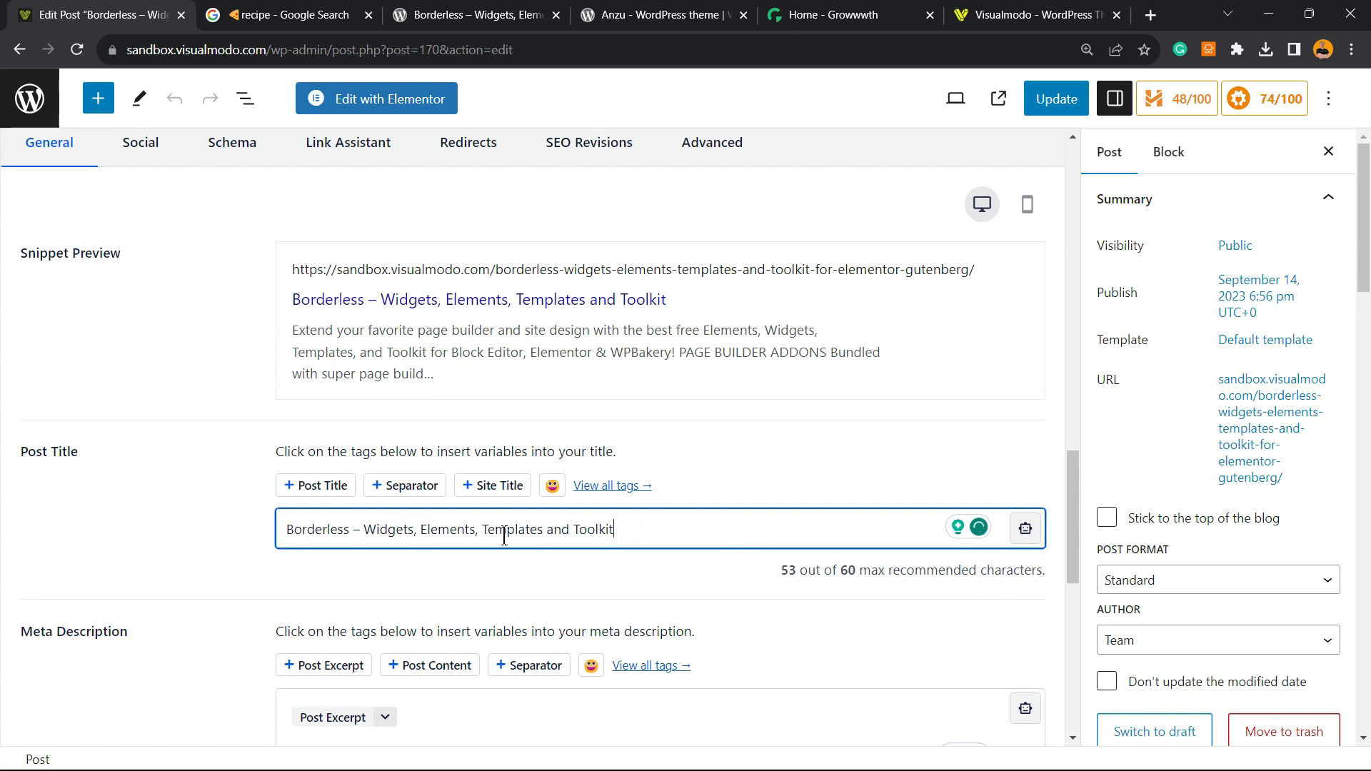
Insert the Supervillain emoji at the very beginning of the AIOSEO Post Title, before "Borderless"
click(279, 526)
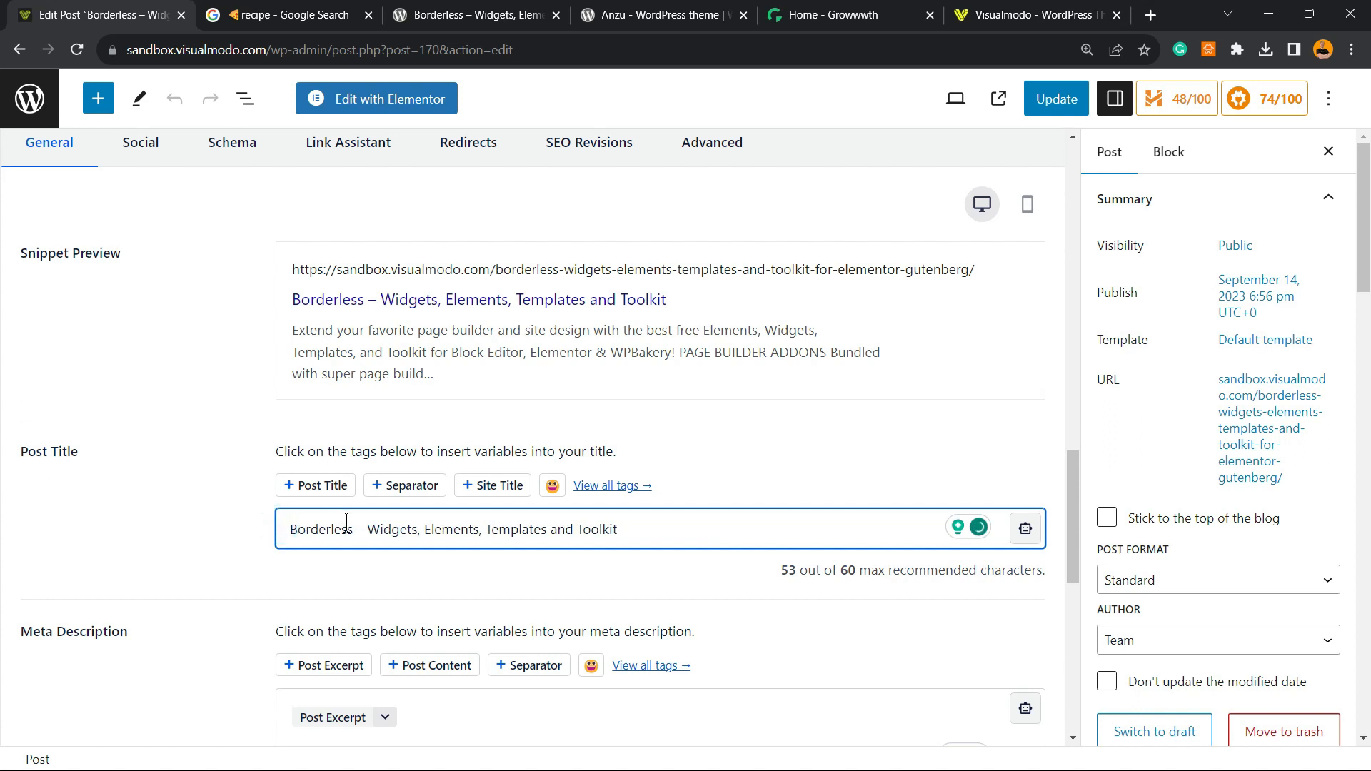
click(551, 490)
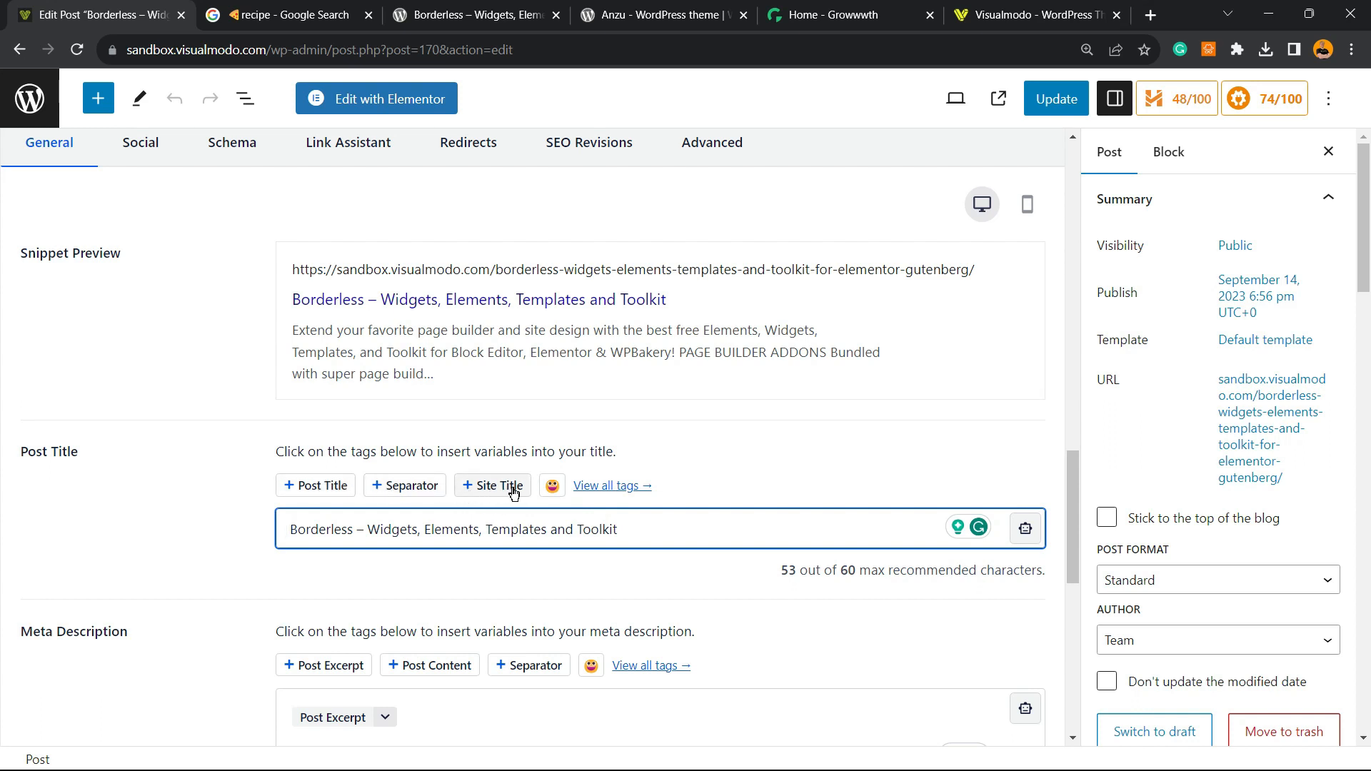
click(552, 491)
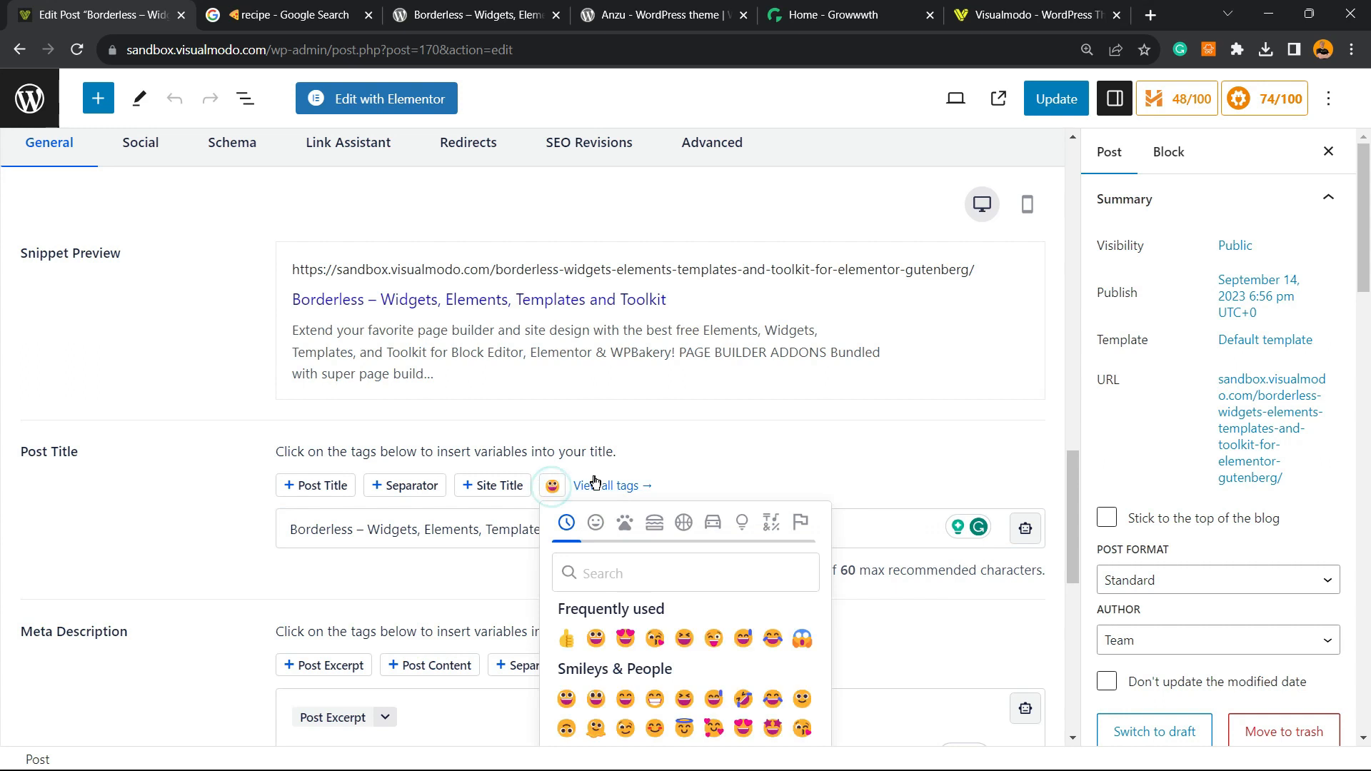
scroll(644, 418, down, 2)
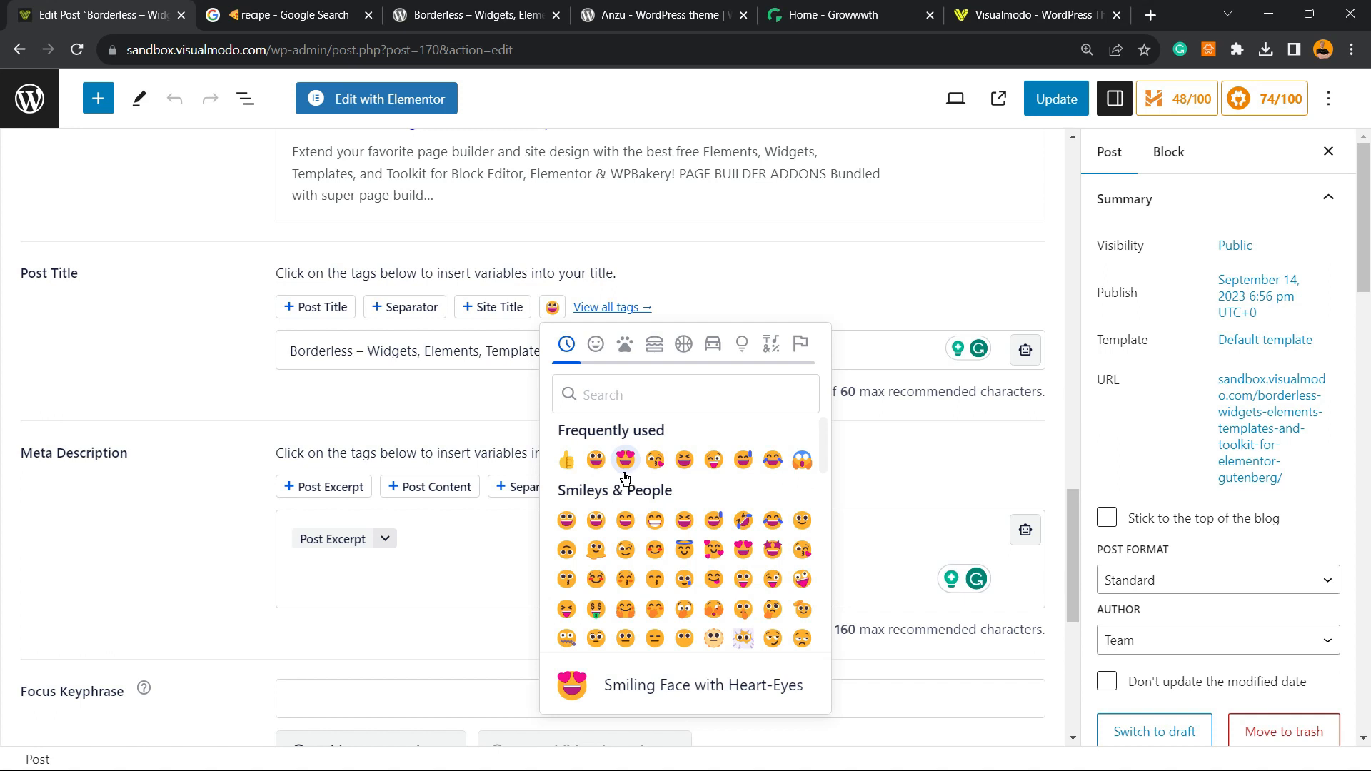
scroll(632, 485, down, 5)
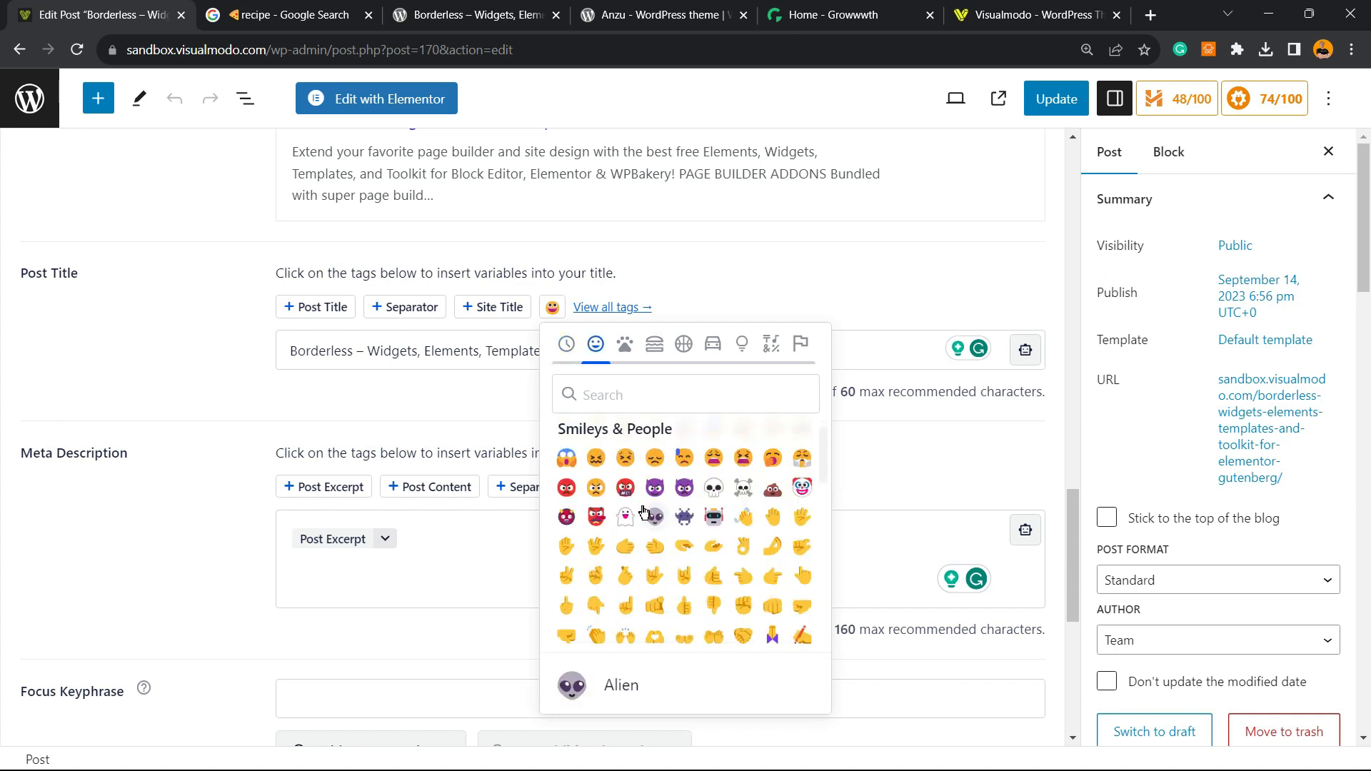
scroll(643, 514, down, 10)
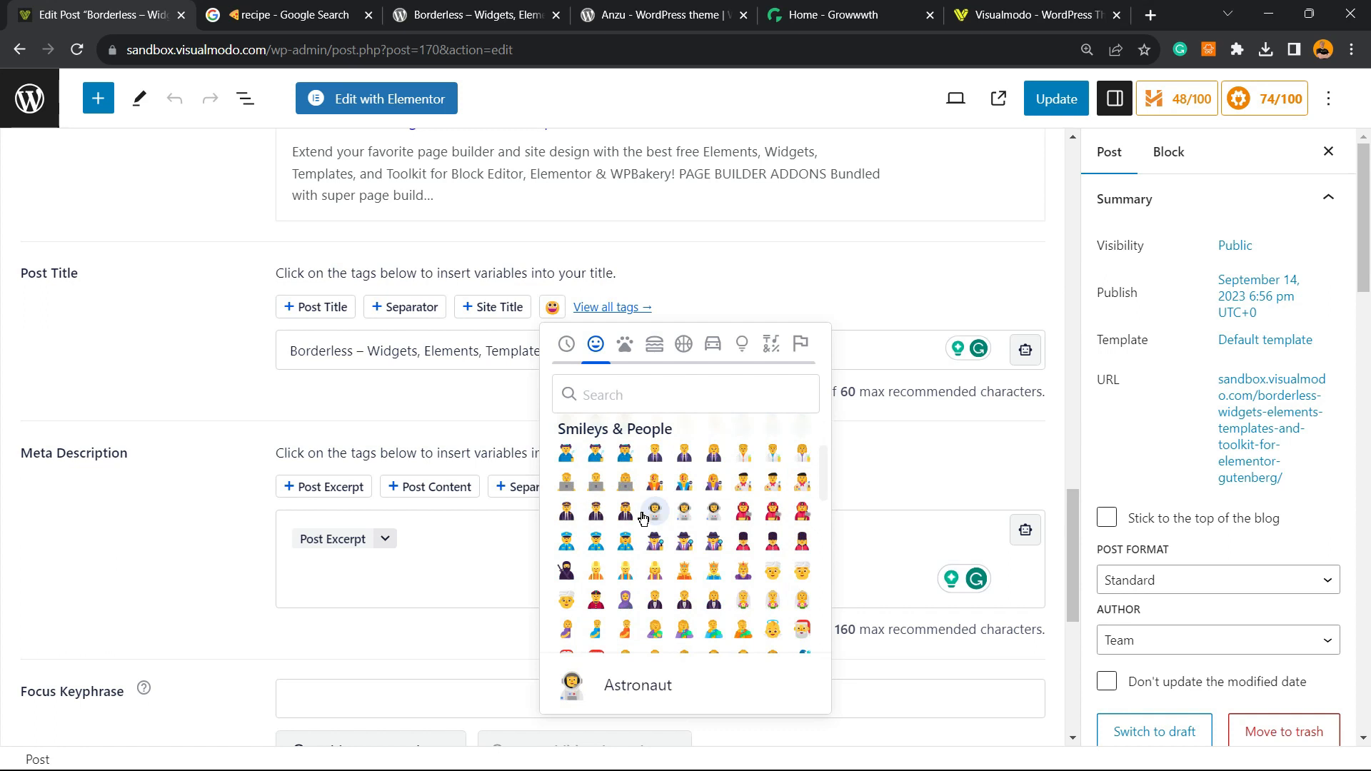
scroll(644, 517, down, 8)
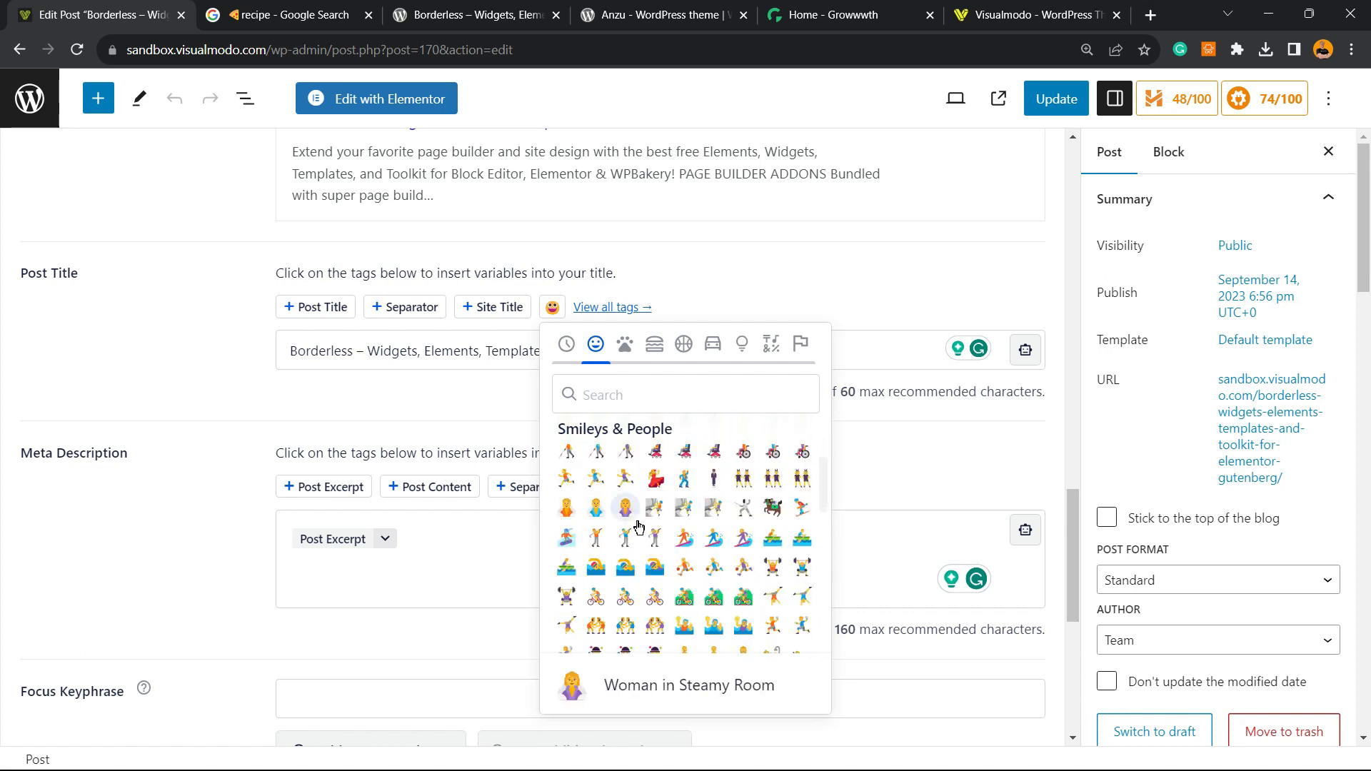
scroll(637, 527, up, 3)
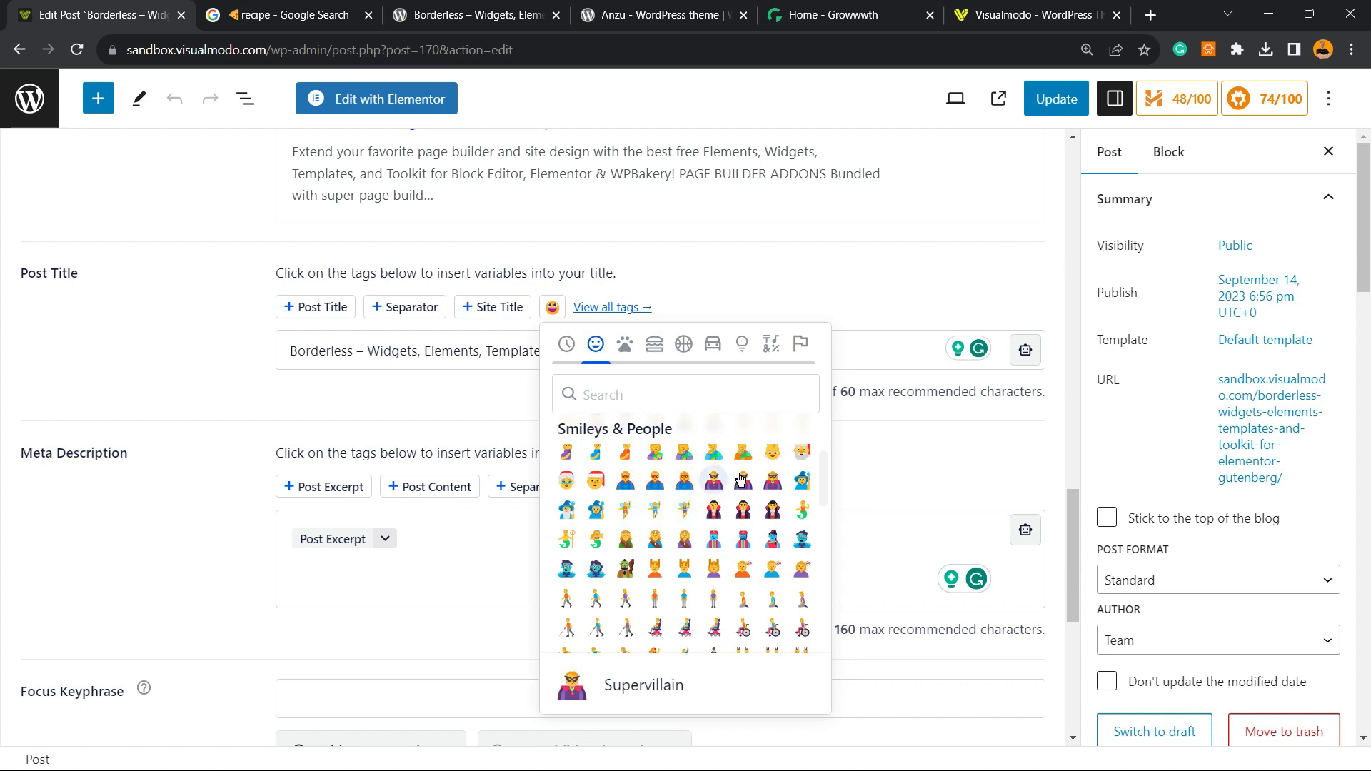
click(713, 480)
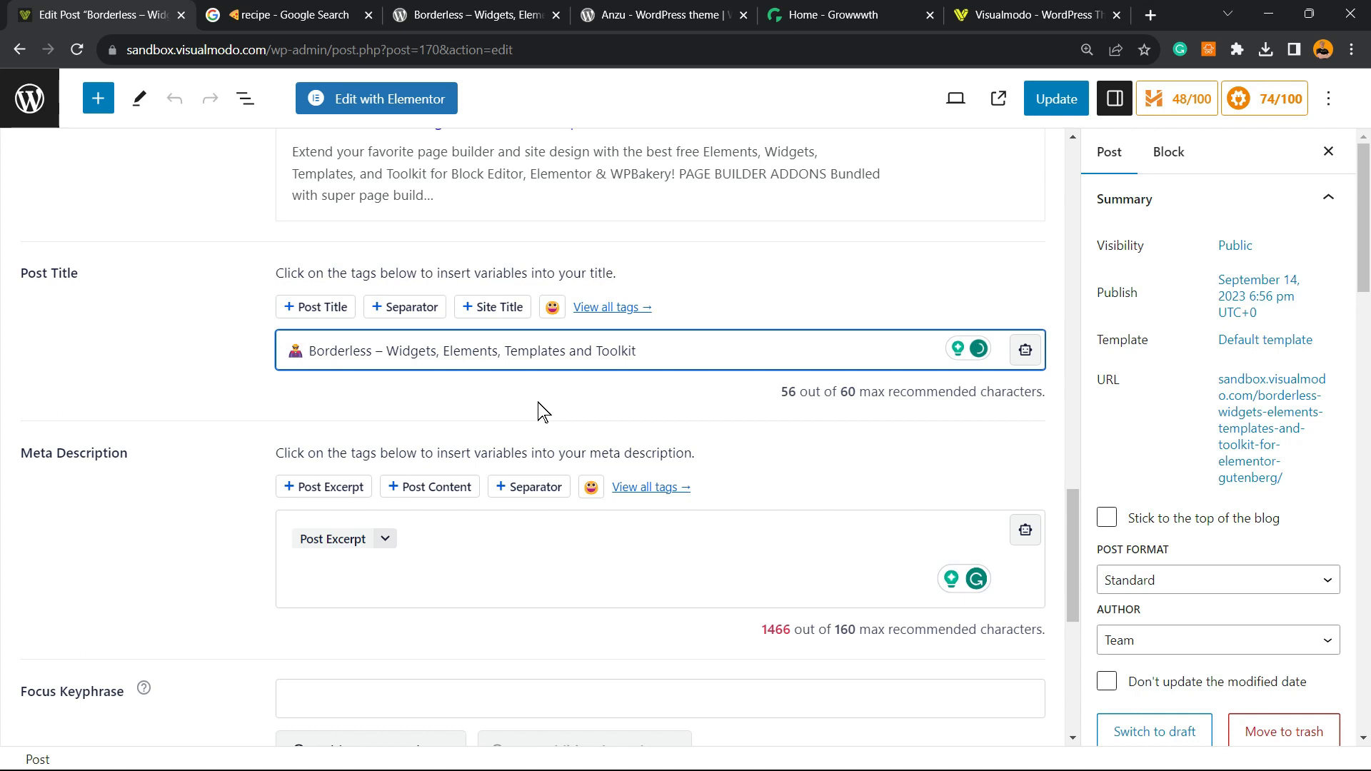
Check the emoji title in the Snippet Preview and update the post
scroll(532, 408, up, 2)
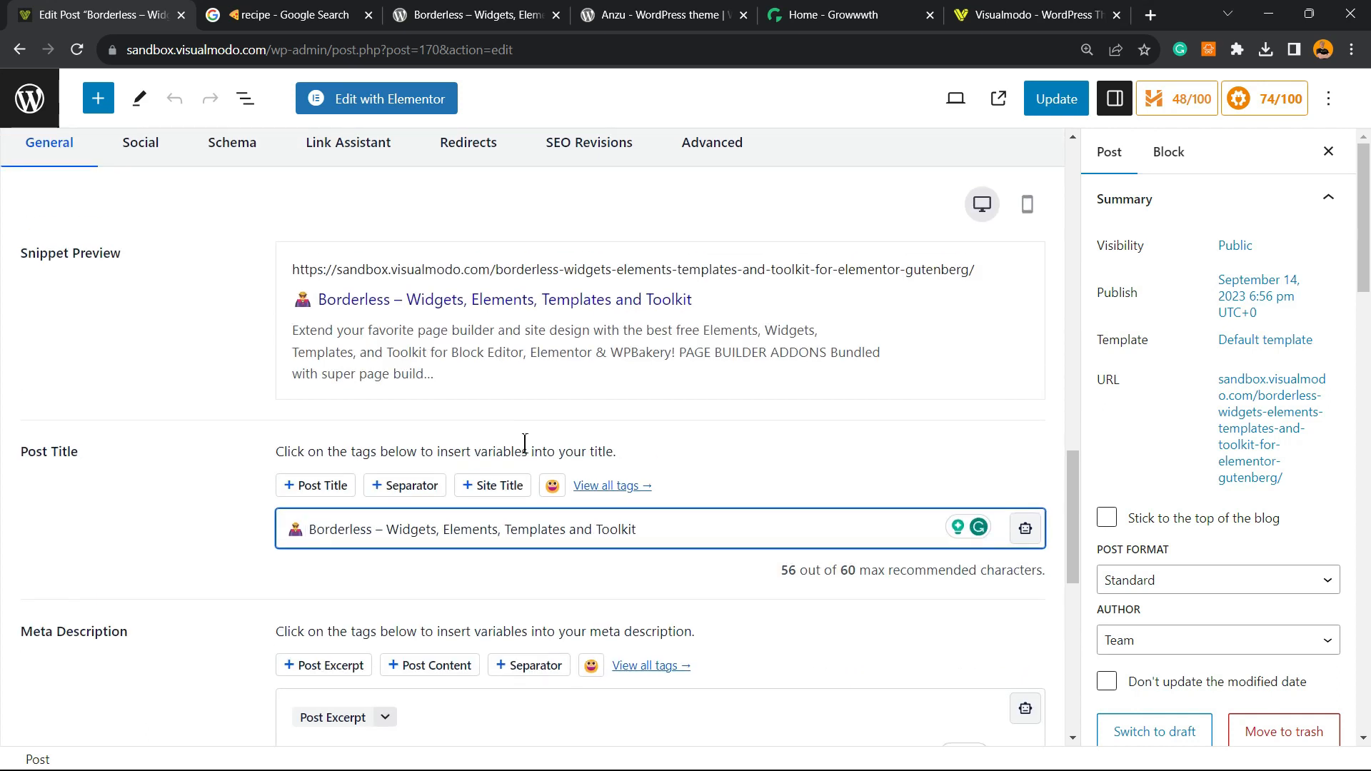
scroll(525, 444, up, 2)
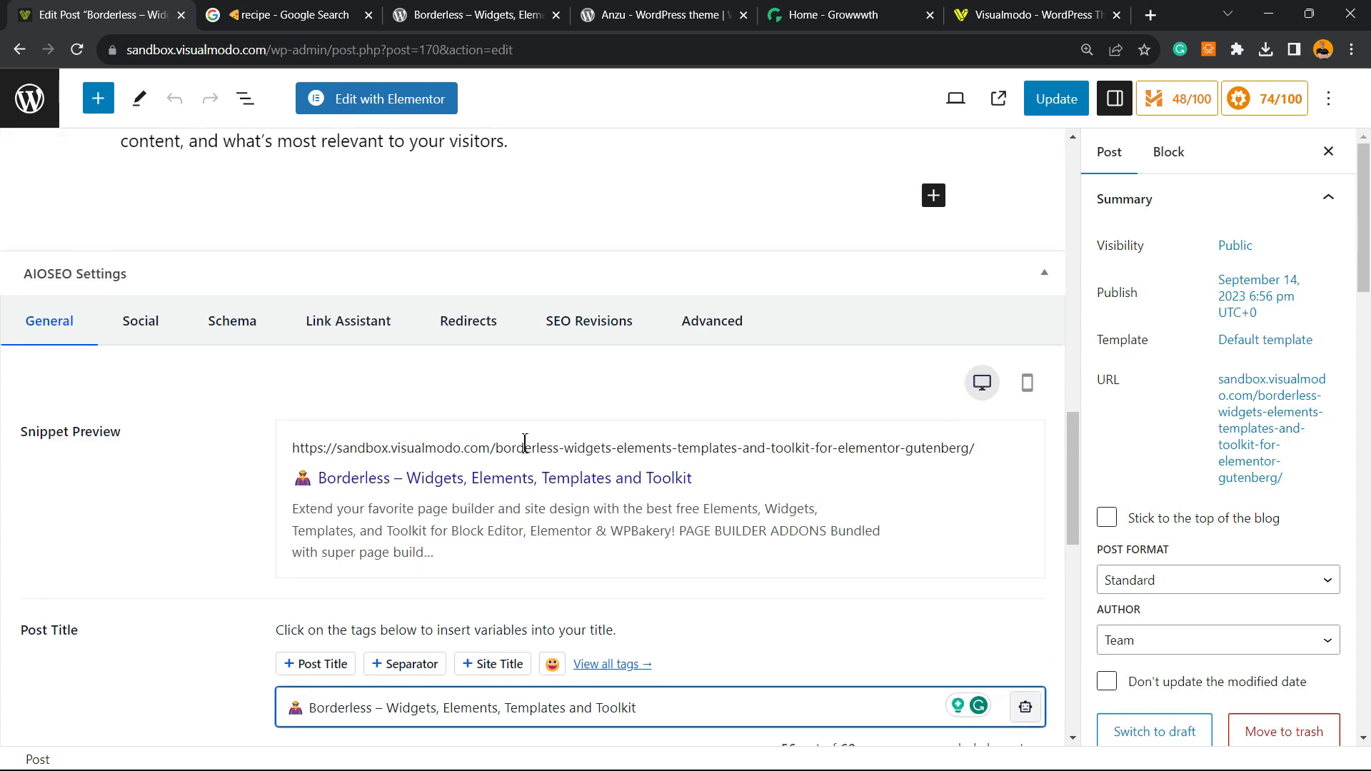
scroll(524, 444, down, 2)
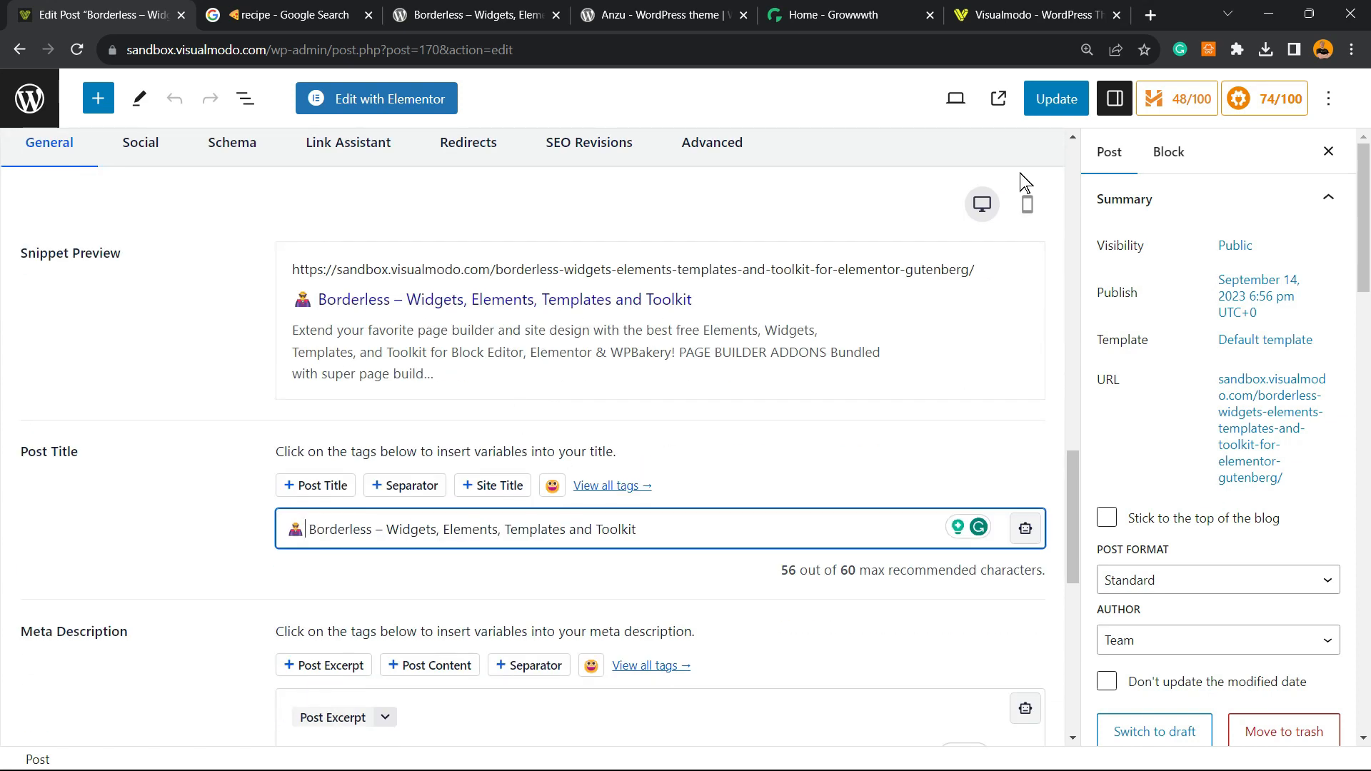
click(1039, 98)
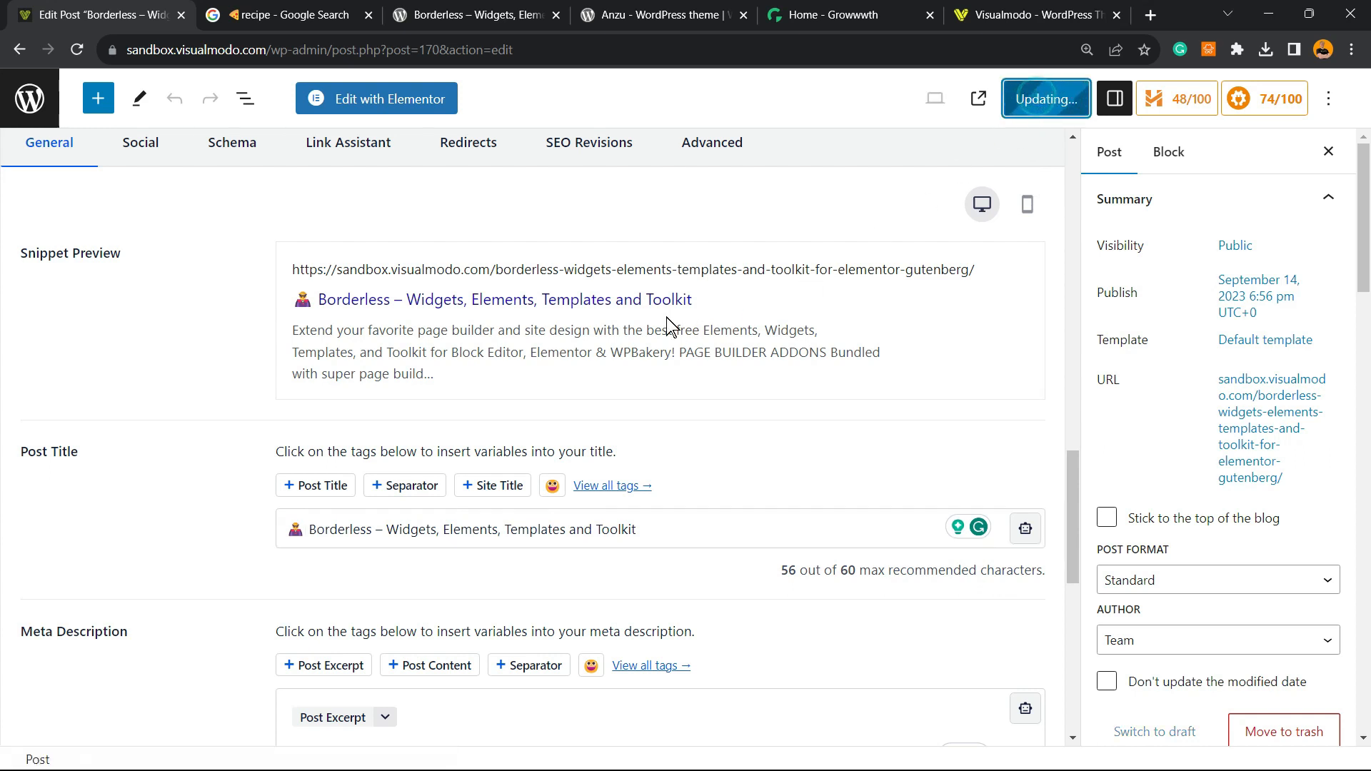
Review the saved AIOSEO Post Title and compare it with the emoji titles in the Google results for "🍕recipe"
scroll(707, 330, down, 2)
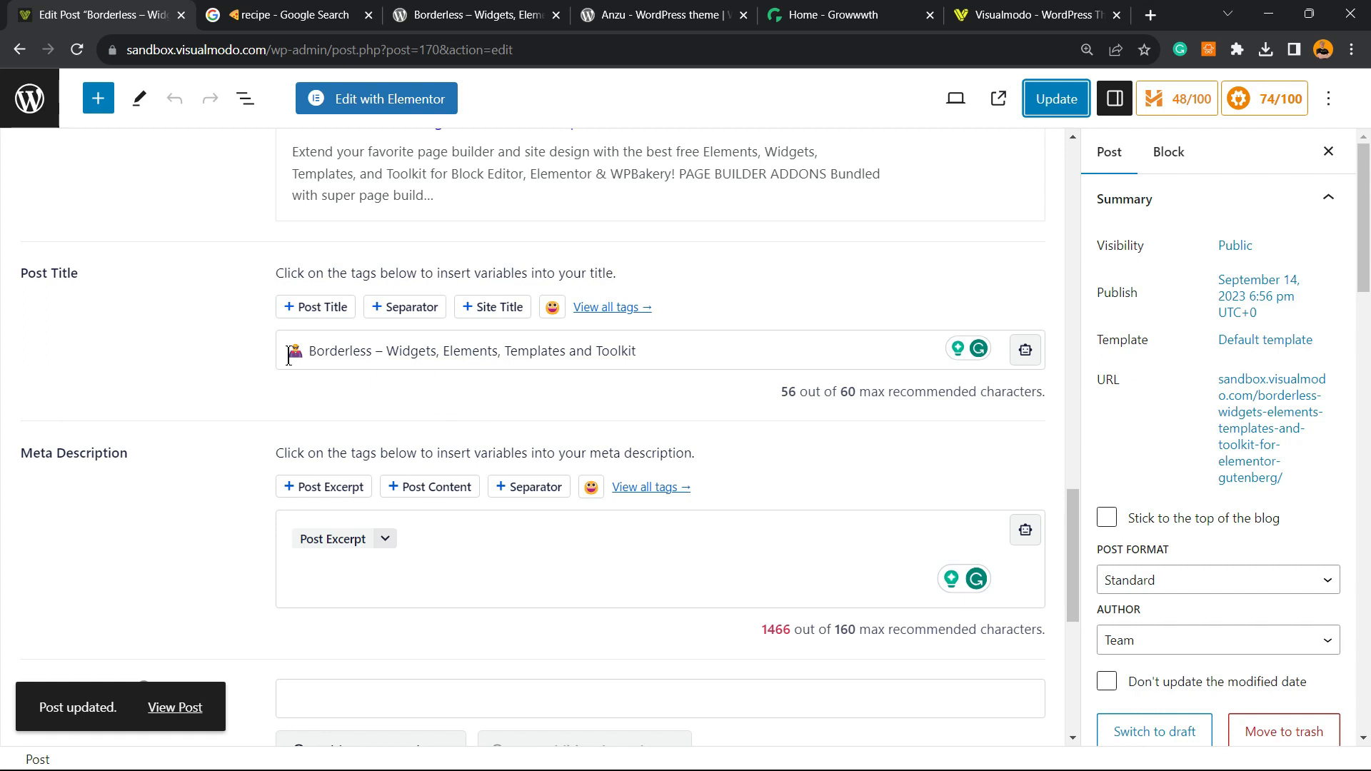
triple_click(358, 341)
triple_click(412, 348)
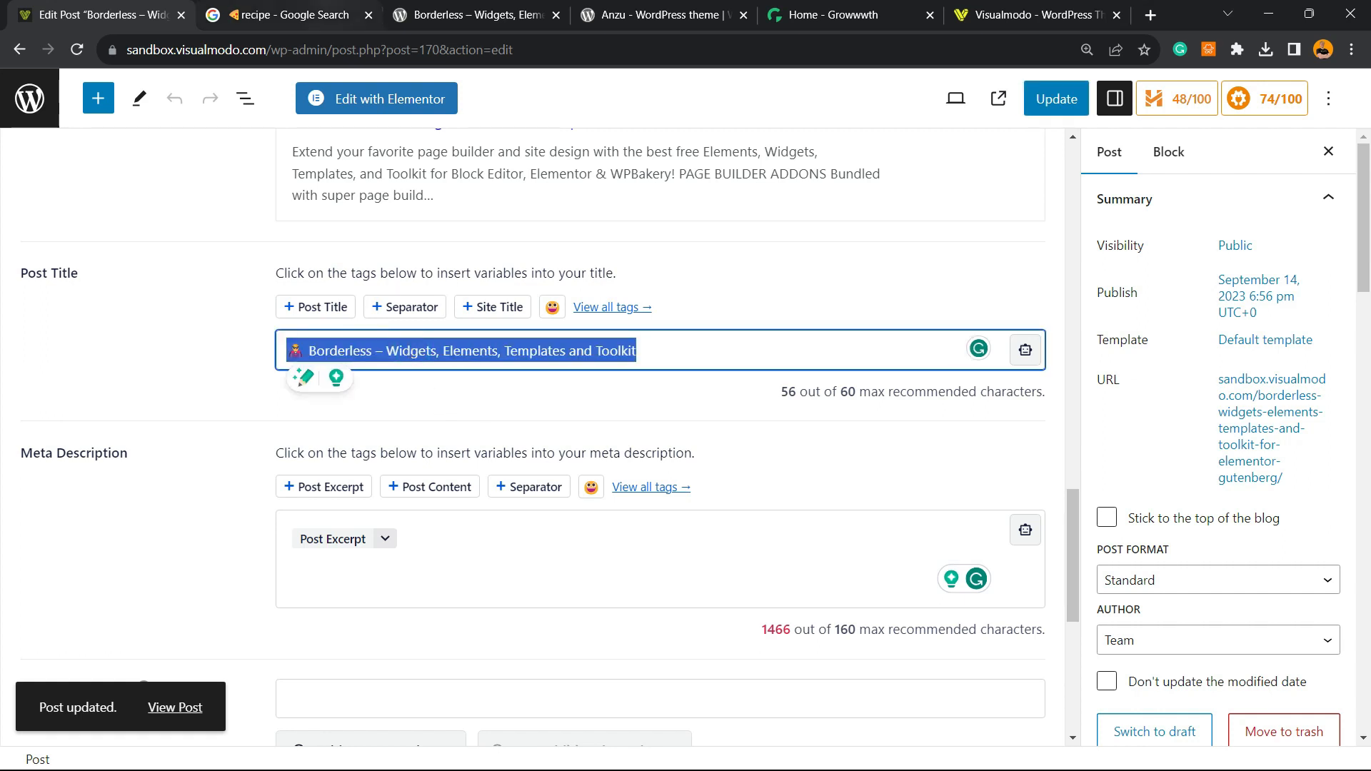
key(ctrl+Tab)
scroll(342, 472, down, 10)
scroll(342, 473, down, 10)
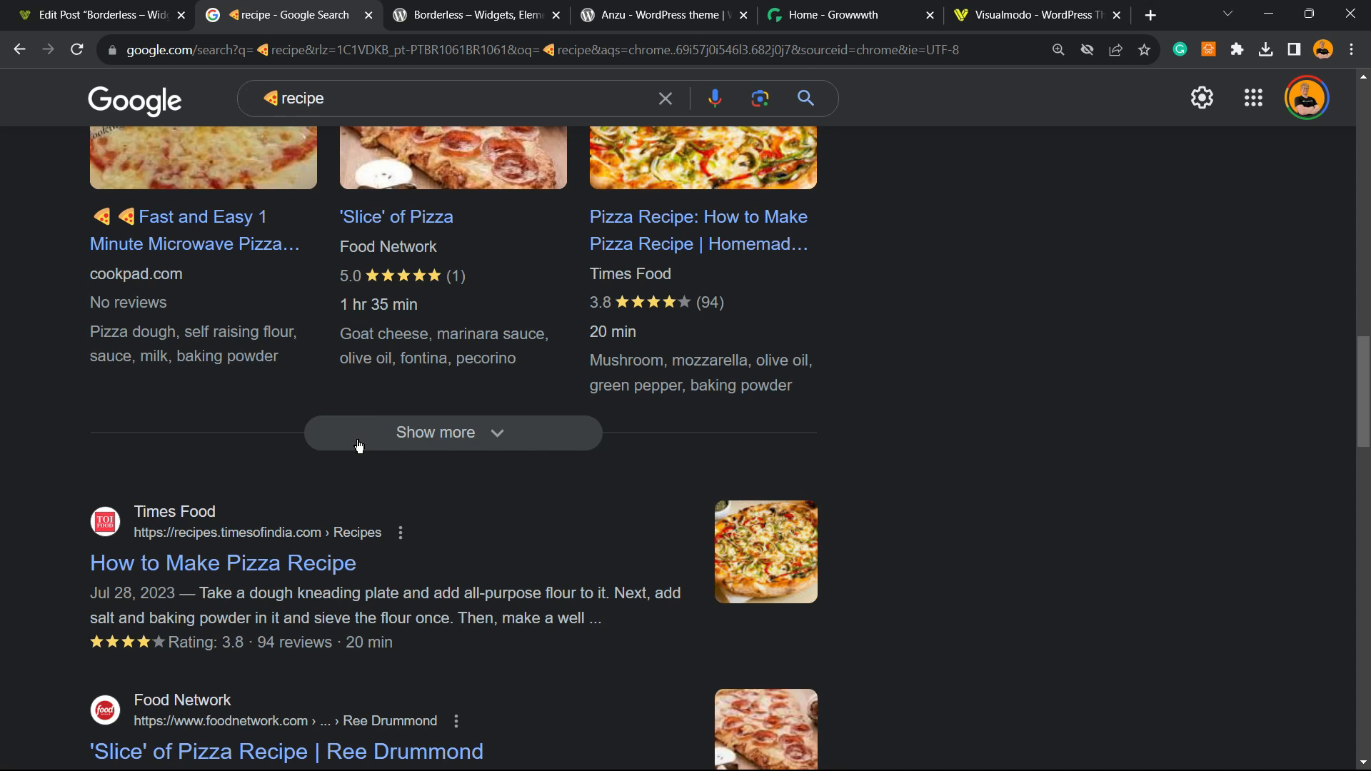
View the Borderless plugin page and the Anzu theme page on wordpress.org
click(471, 14)
mouse_move(513, 129)
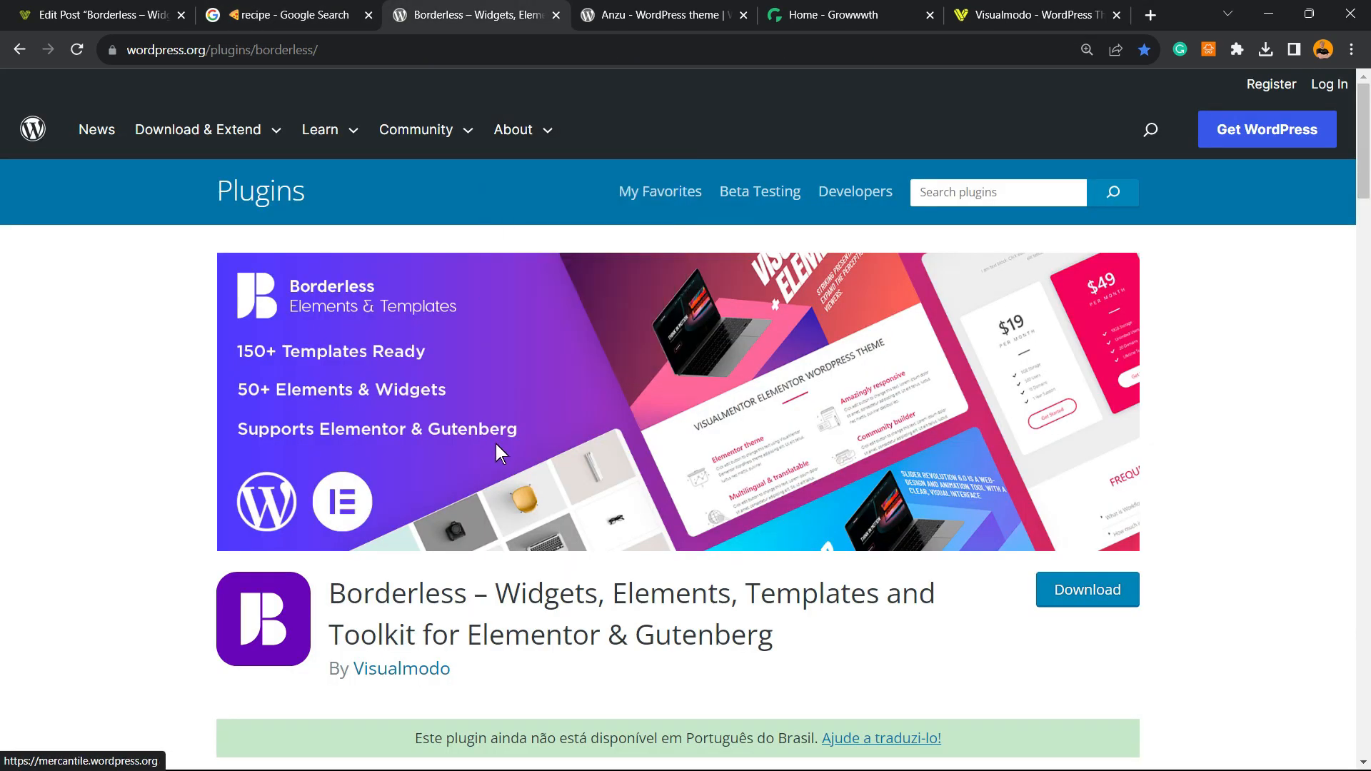
click(324, 8)
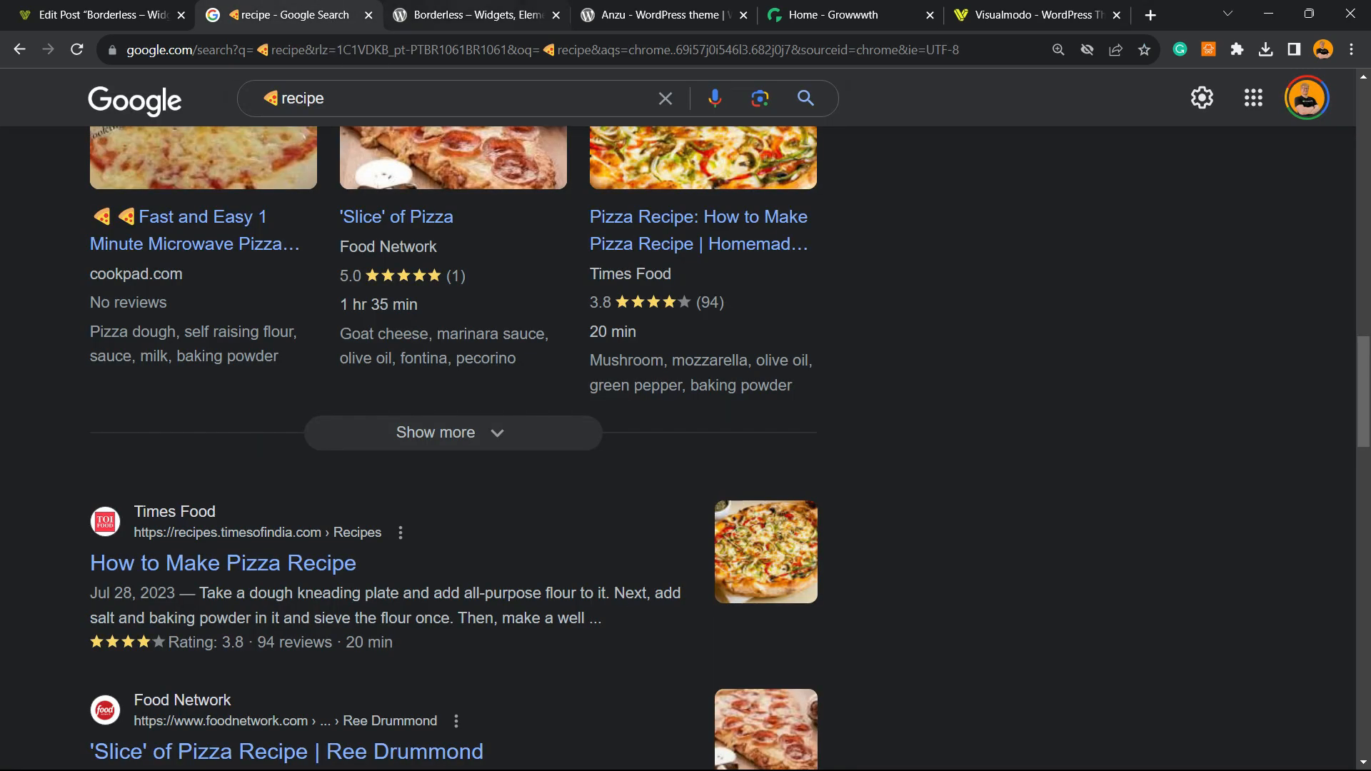
click(477, 10)
double_click(394, 594)
double_click(559, 605)
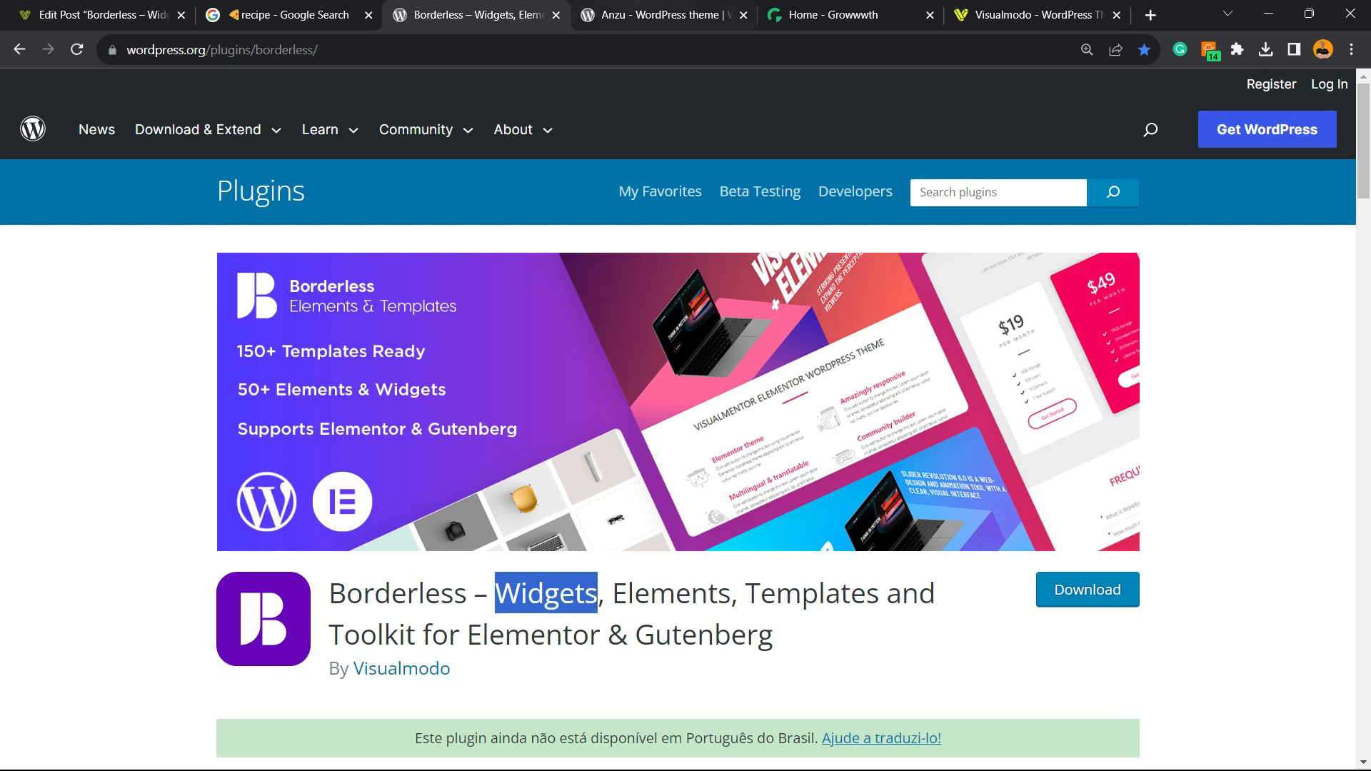
key(ctrl+Tab)
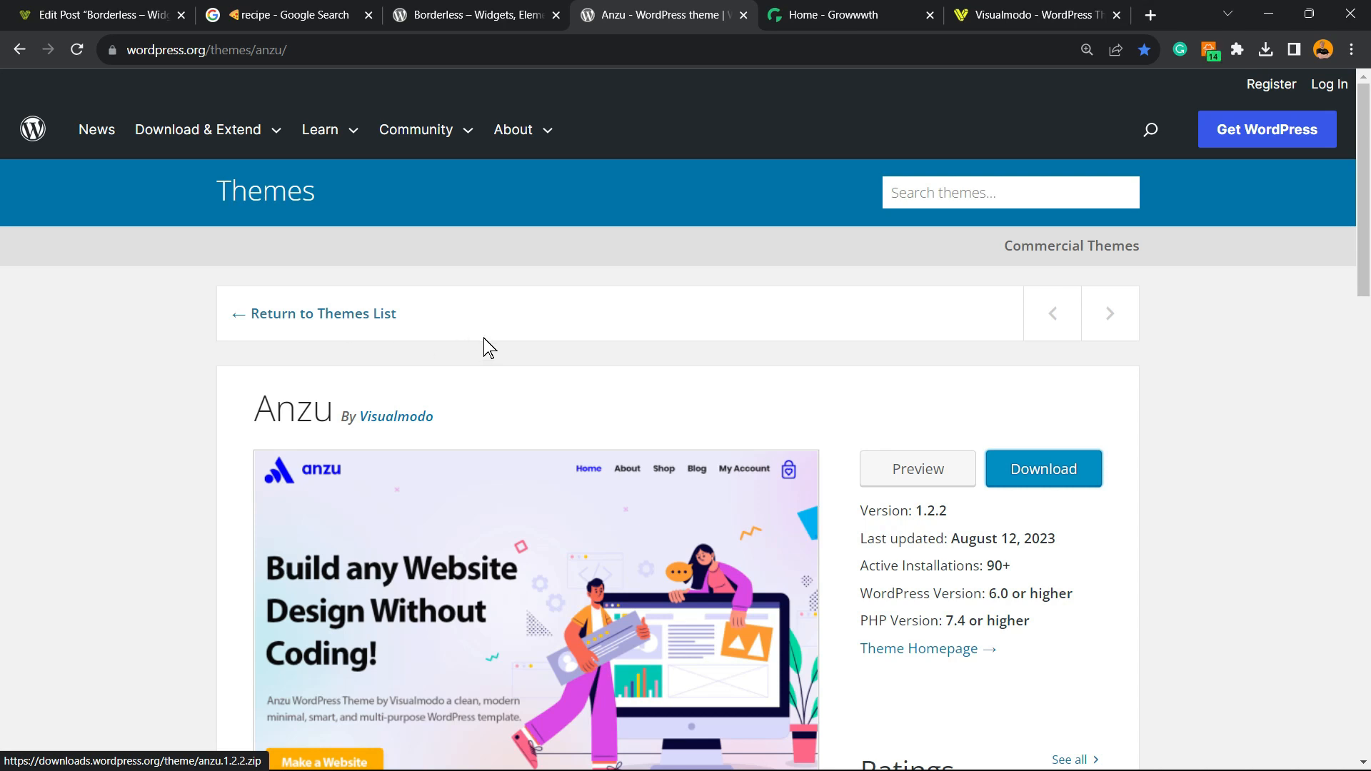
Look through the Growwwth home page and its list of guest posting websites
click(821, 15)
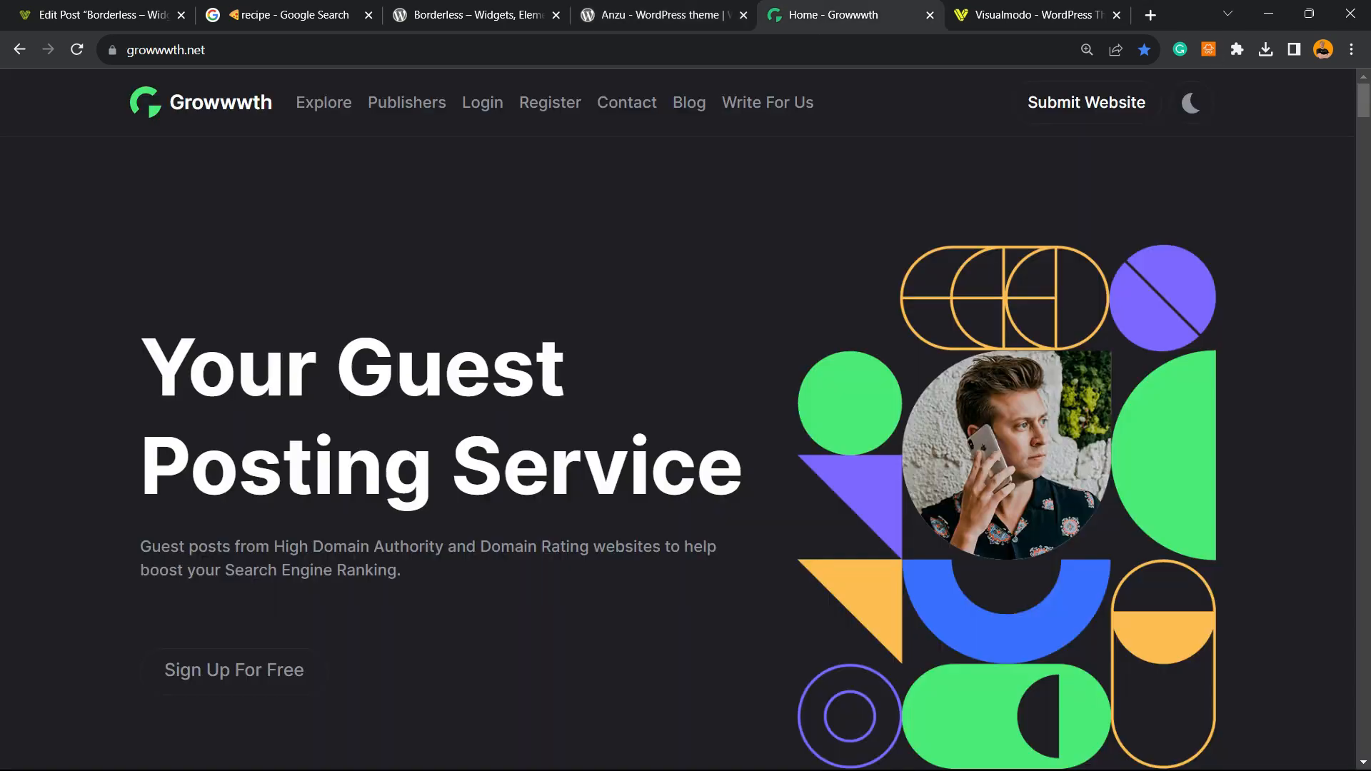
double_click(187, 50)
scroll(588, 305, down, 8)
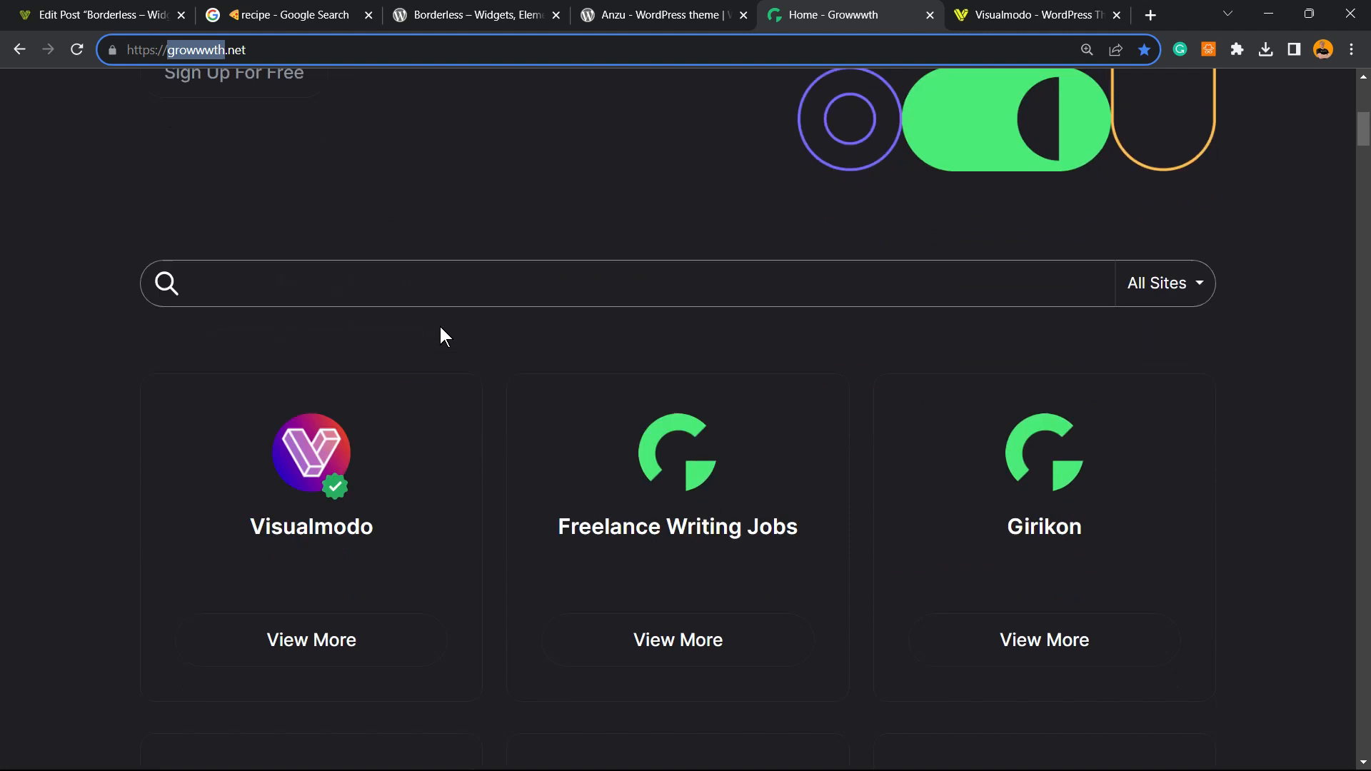
scroll(496, 420, down, 10)
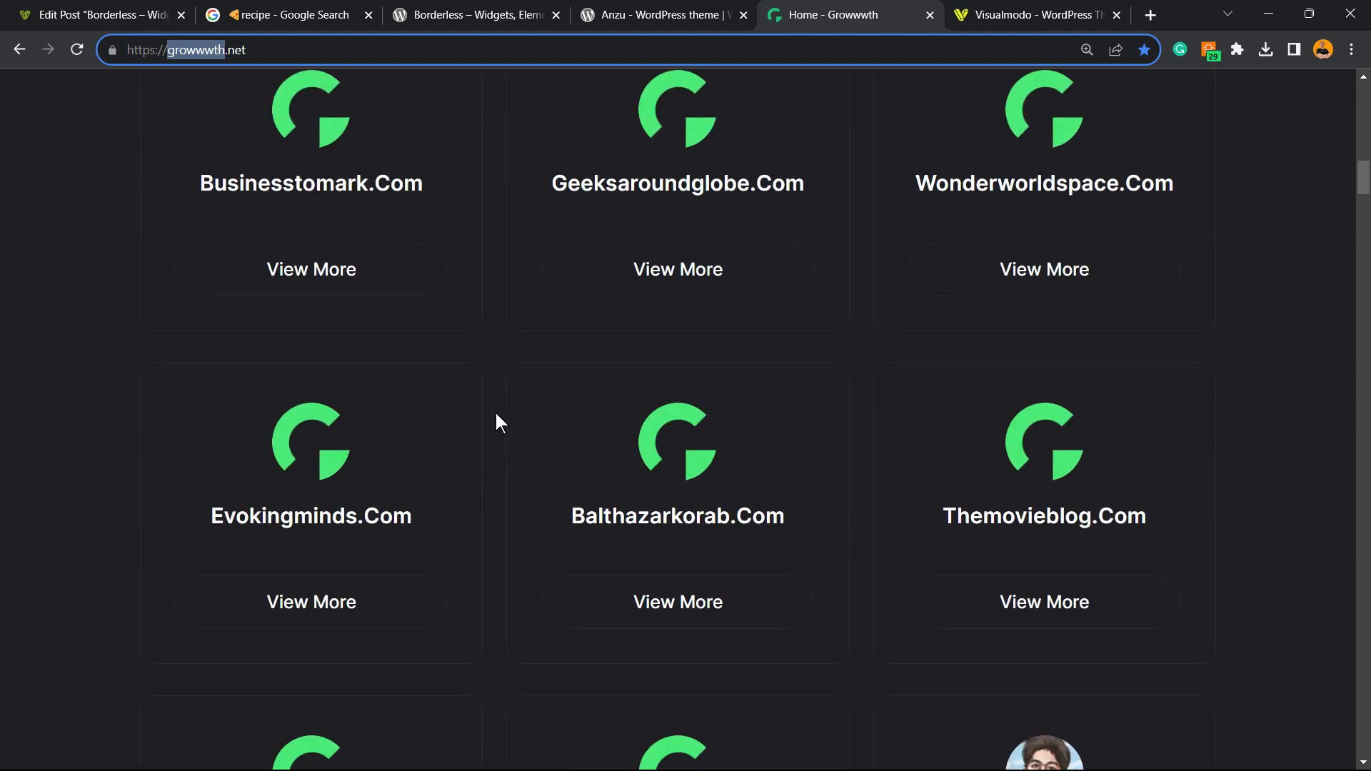
scroll(495, 409, up, 20)
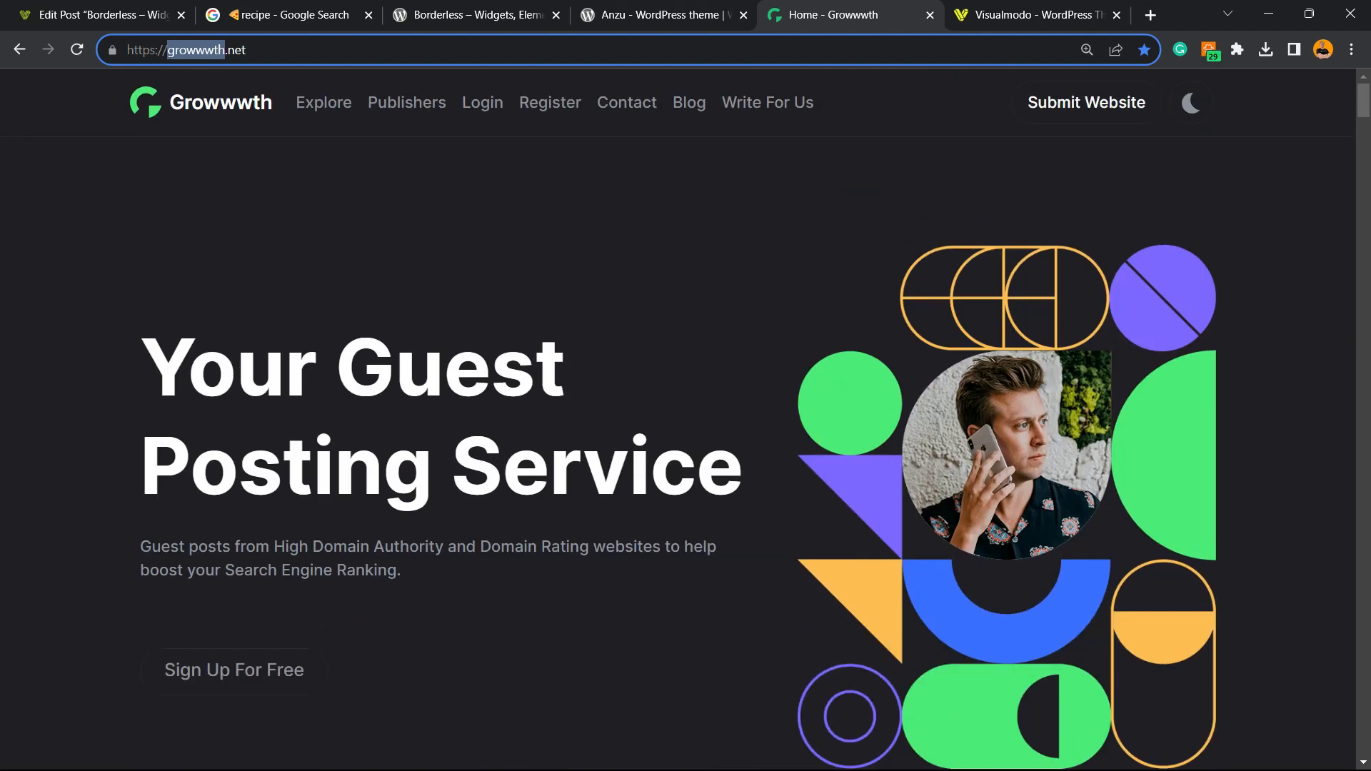
Open Visualmodo's Templates Library and browse the available starter templates
key(ctrl+Tab)
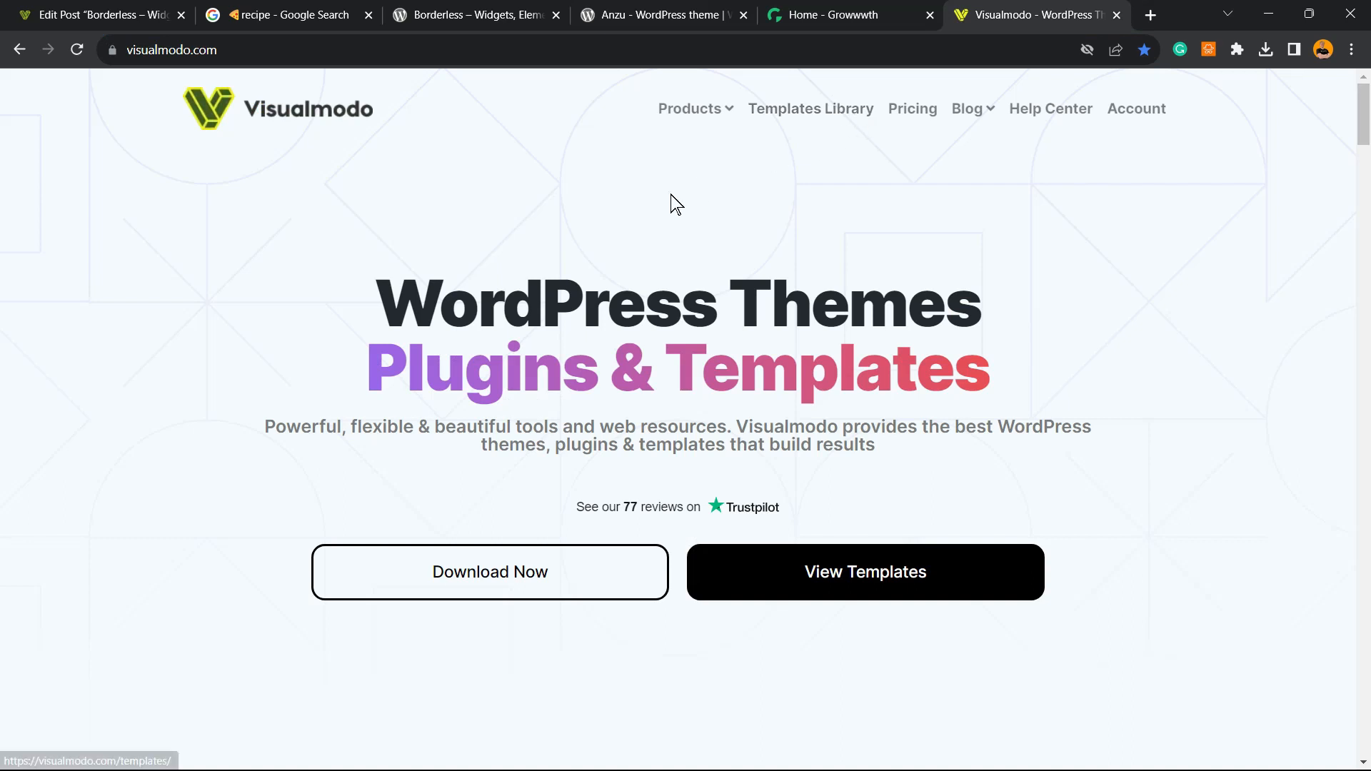
click(811, 110)
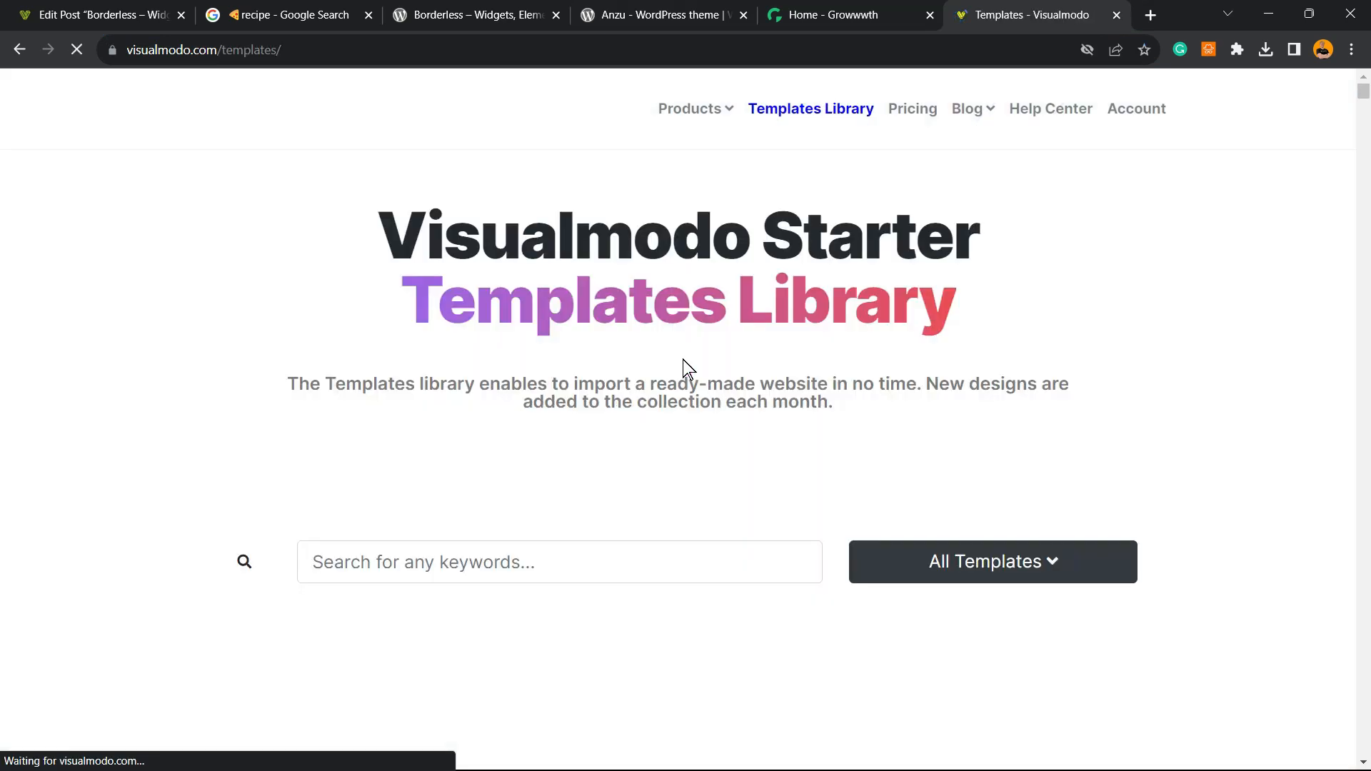
scroll(680, 372, down, 10)
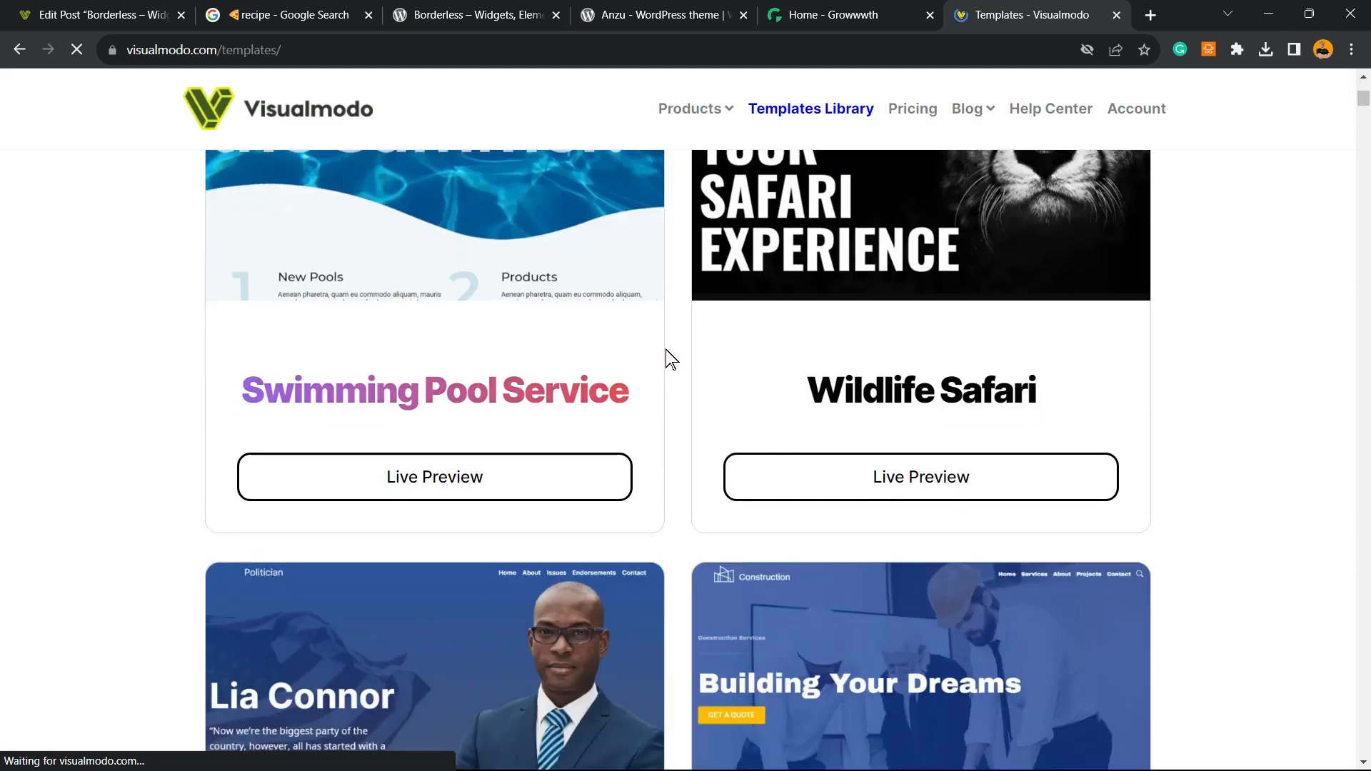
scroll(667, 364, down, 20)
scroll(656, 360, down, 20)
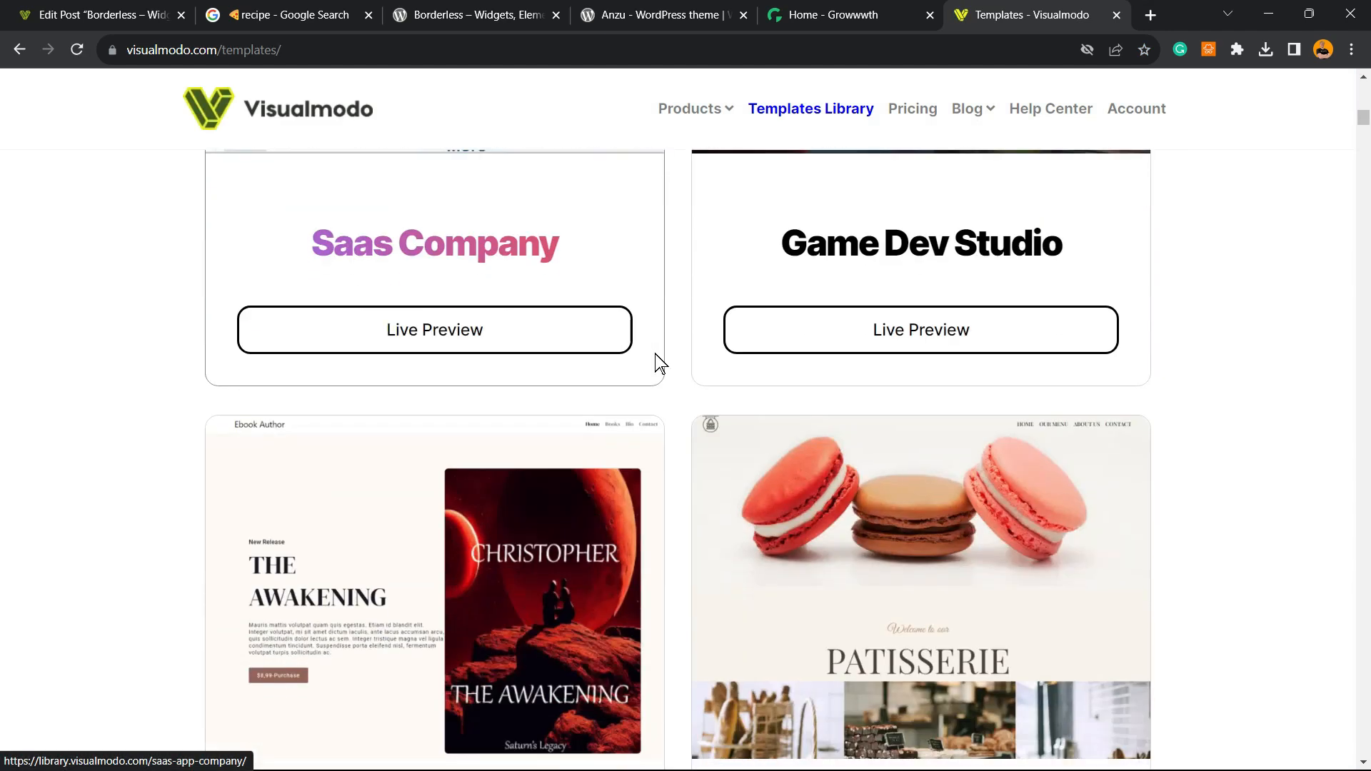
scroll(671, 378, down, 20)
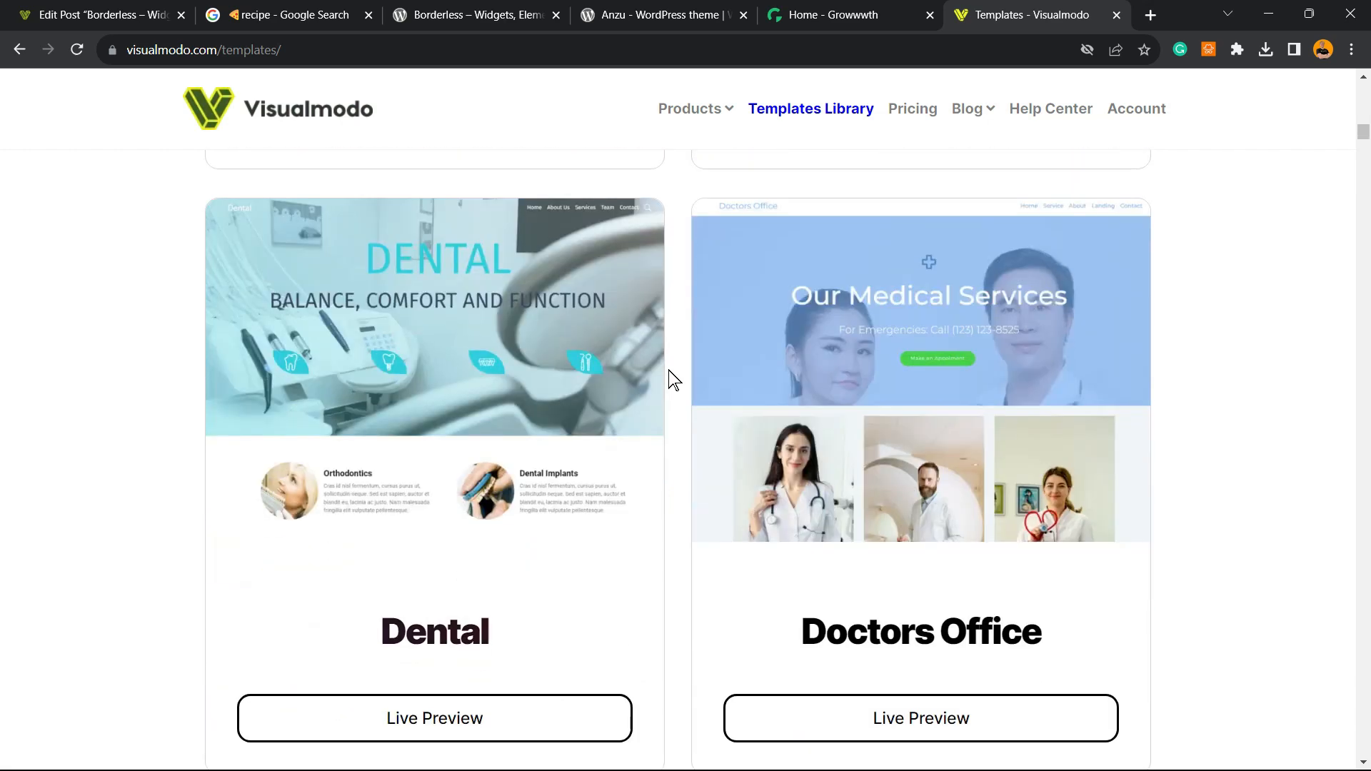
scroll(671, 378, down, 20)
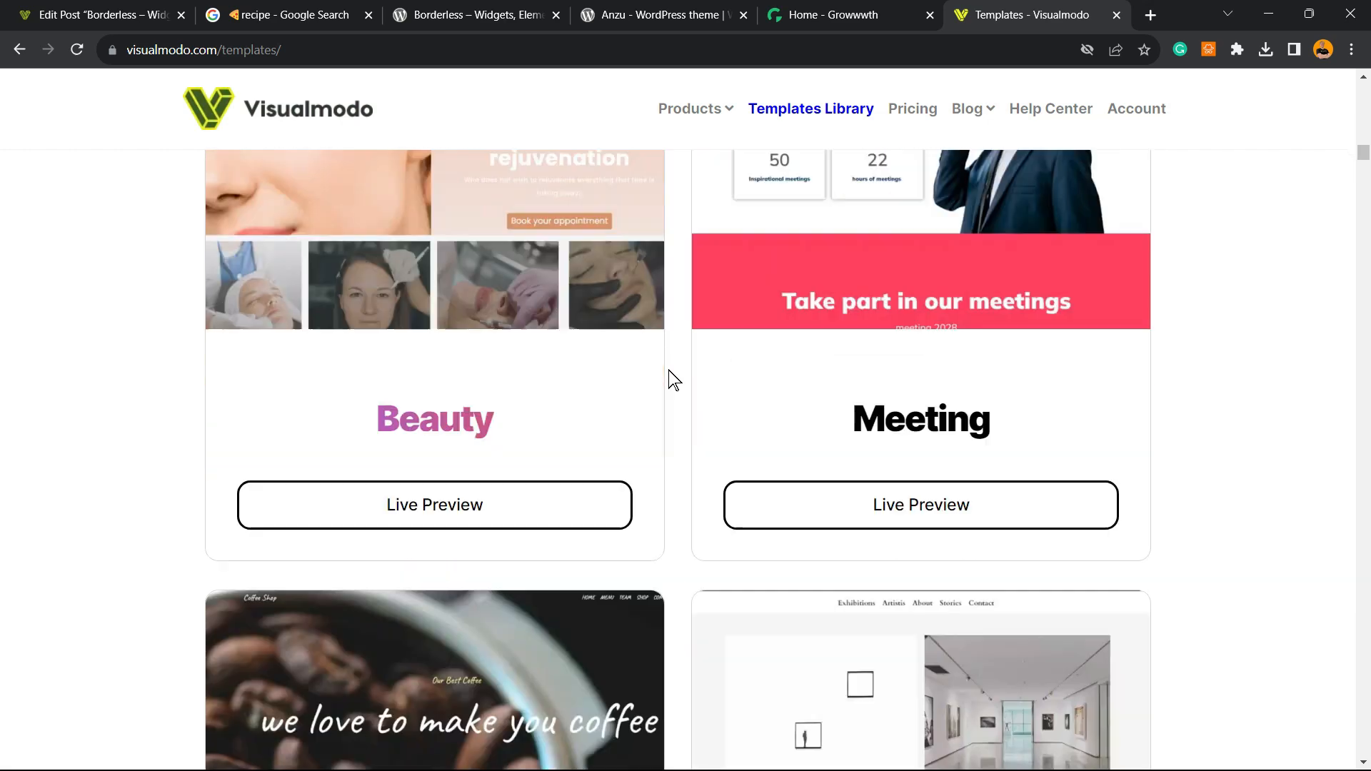
scroll(674, 380, down, 20)
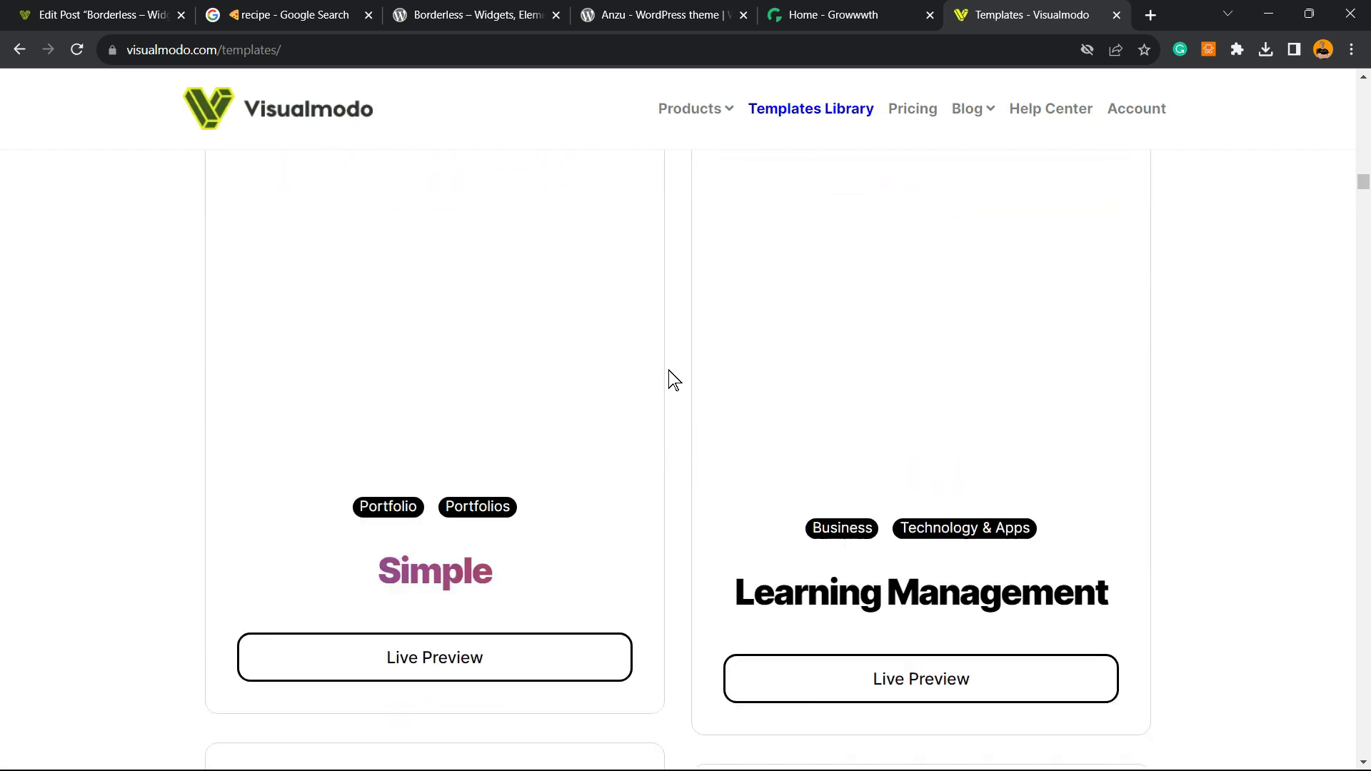
scroll(671, 378, down, 10)
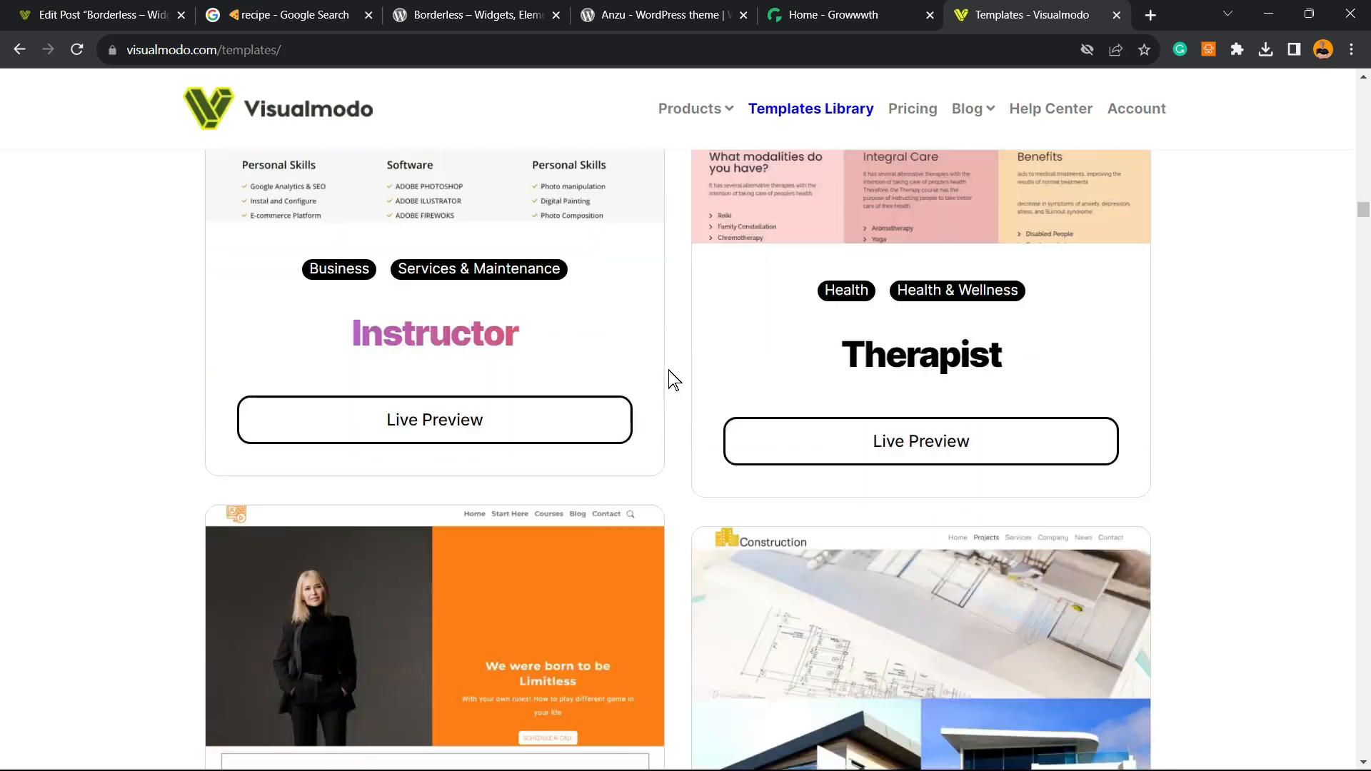